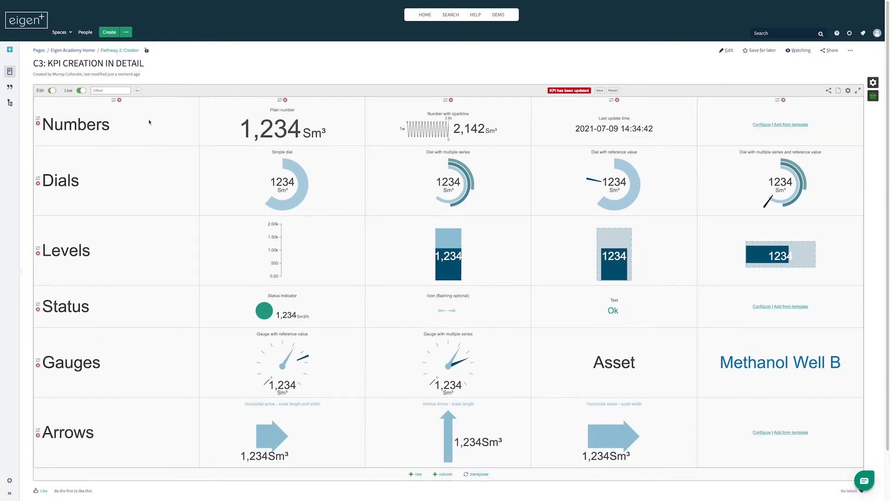
Replace the Plain number KPI's data tag with Demo-influxdb/DEMO_01FI065.PV from the basket and save the KPI settings.
left_click(266, 133)
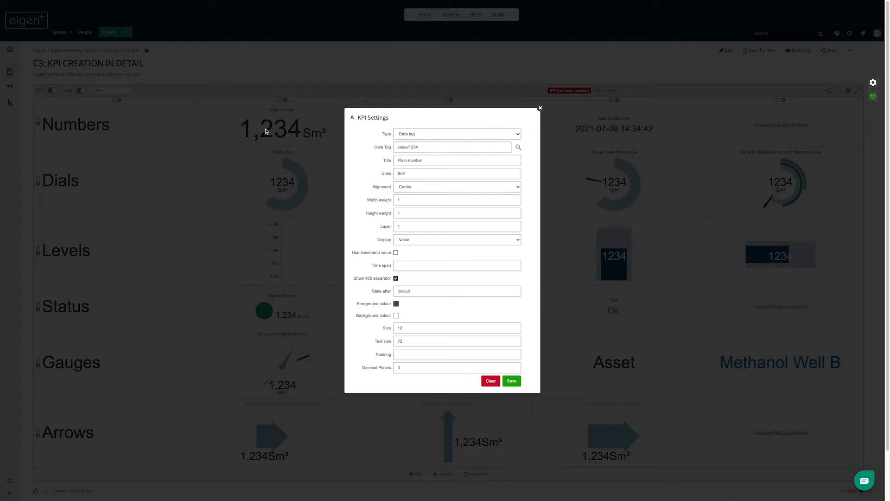
left_click(429, 134)
left_click(429, 135)
left_click(421, 147)
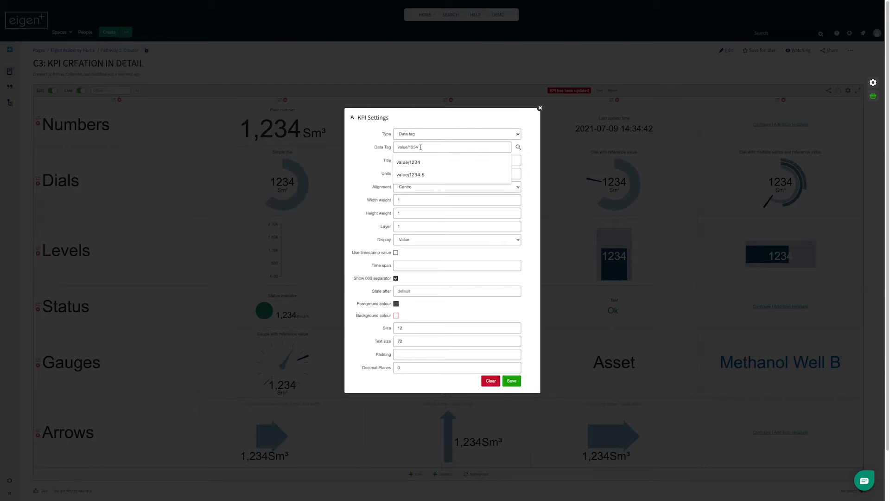
left_click(874, 96)
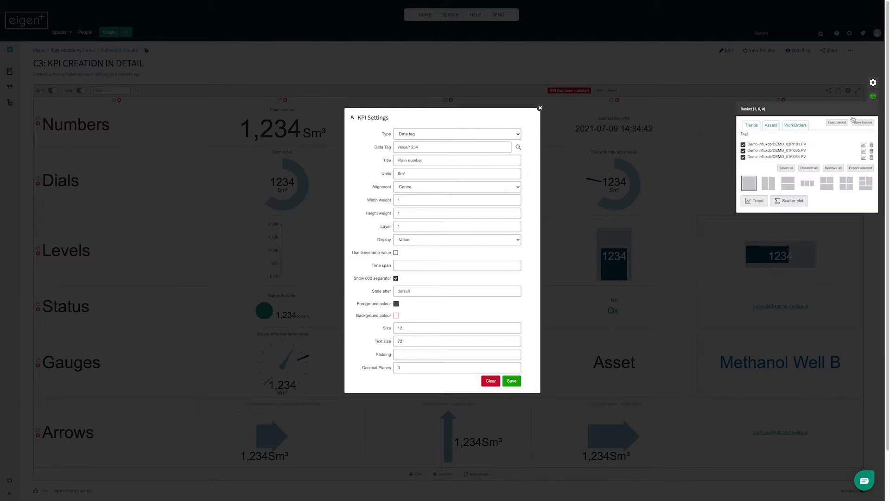
left_click_drag(783, 156, 463, 147)
left_click(511, 381)
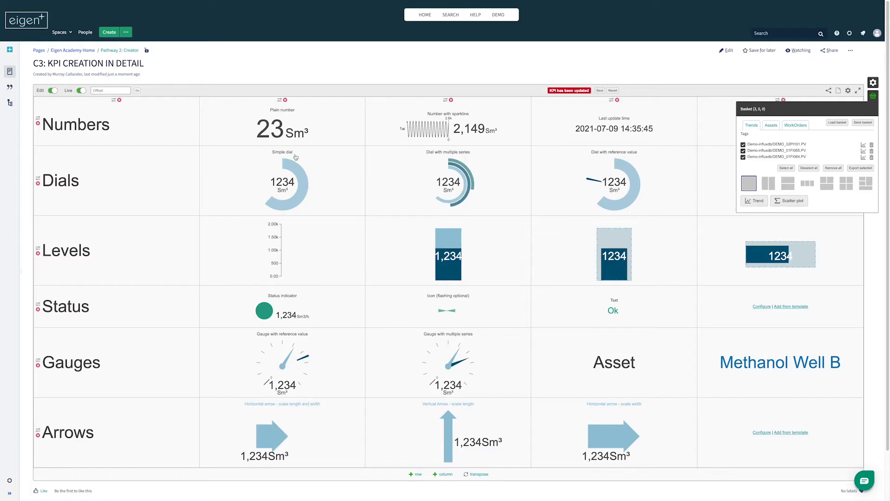
Set the Plain number KPI to show 2 decimal places and save its settings.
left_click(276, 131)
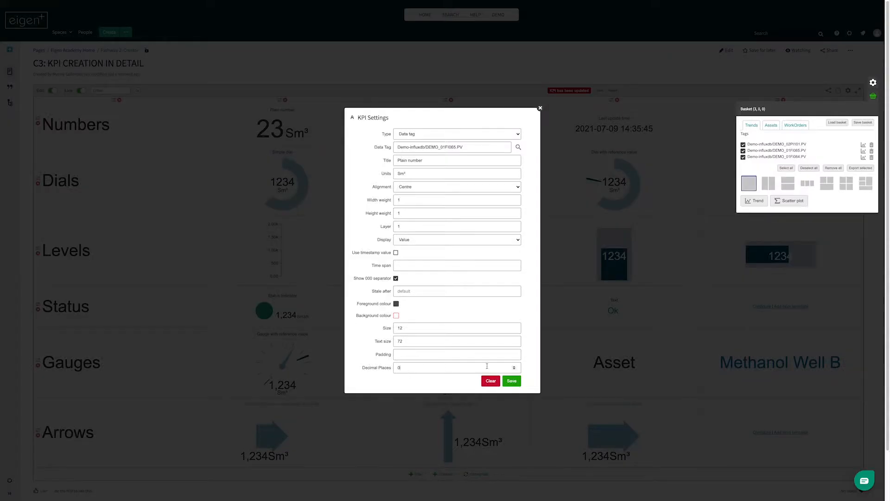
left_click(514, 366)
left_click(511, 381)
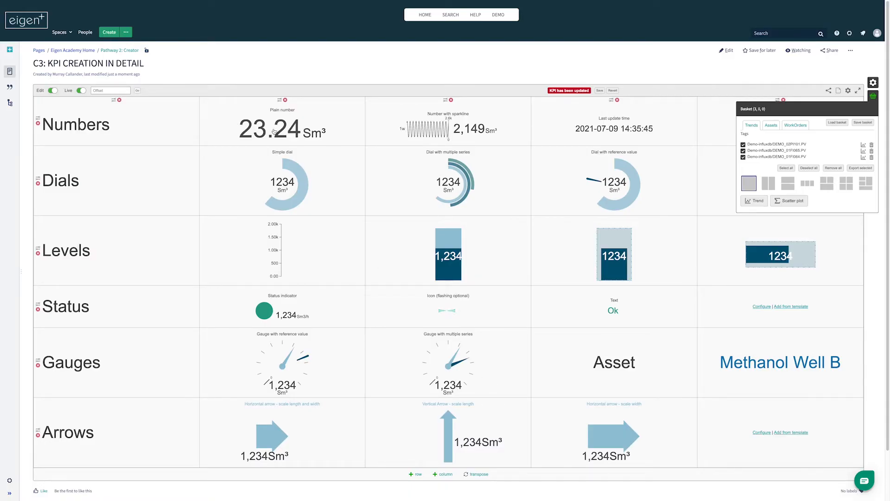
Set the Plain number KPI's text size to 36 and save its settings.
left_click(274, 131)
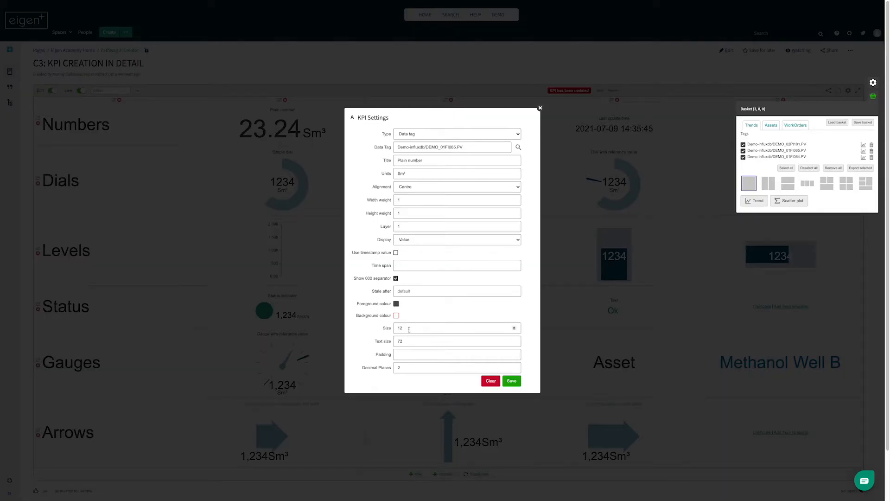
left_click_drag(408, 341, 393, 340)
type("36")
left_click(517, 382)
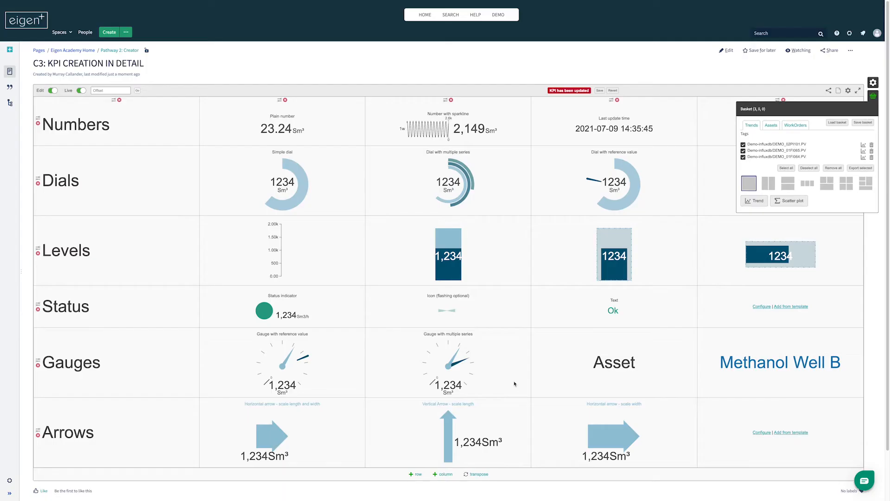
Set the Plain number KPI's size to 120 and save its settings.
left_click(280, 129)
left_click_drag(404, 344, 393, 342)
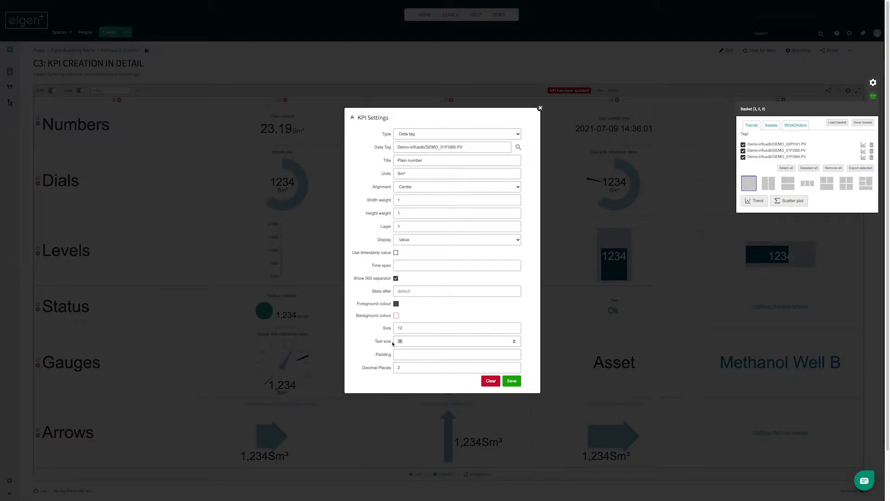
left_click(408, 327)
type("0")
left_click(515, 383)
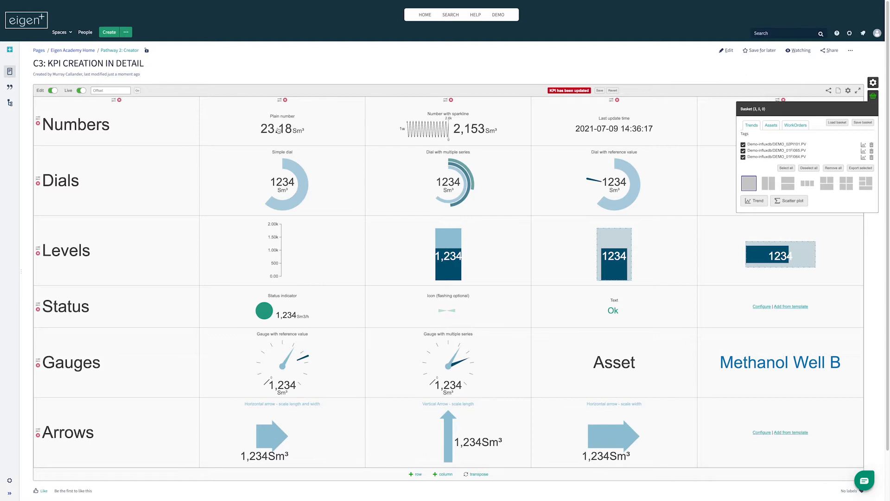
Increase the height of the Number with sparkline KPI to 150 and save its settings.
left_click(420, 134)
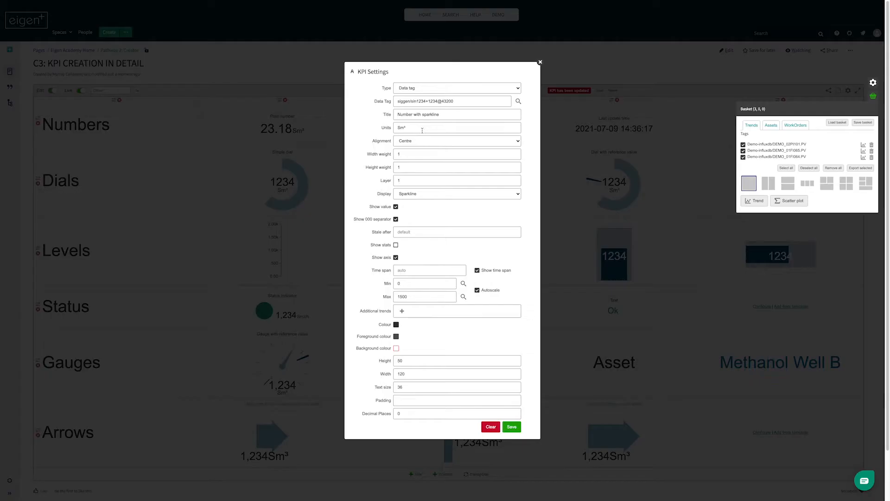
left_click(398, 361)
type("1")
left_click(512, 427)
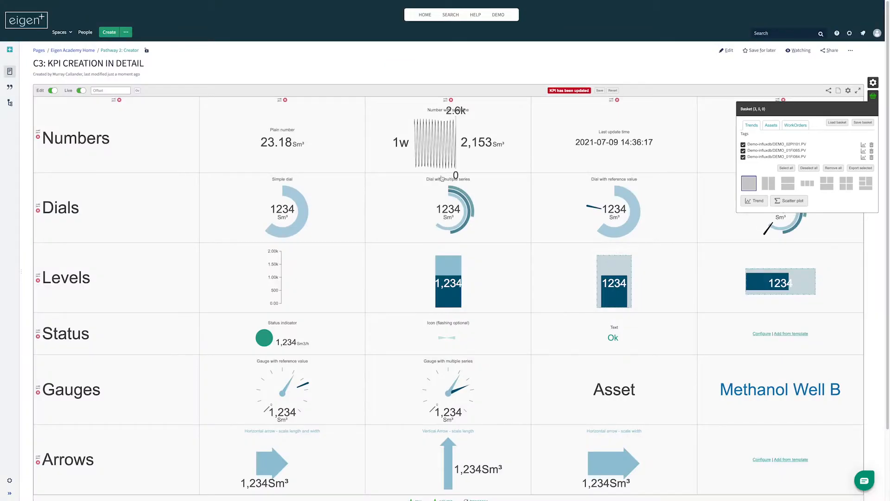
Restore the height of the Number with sparkline KPI to 50 and save its settings.
left_click(433, 150)
left_click(401, 361)
key("BackSpace")
left_click(511, 427)
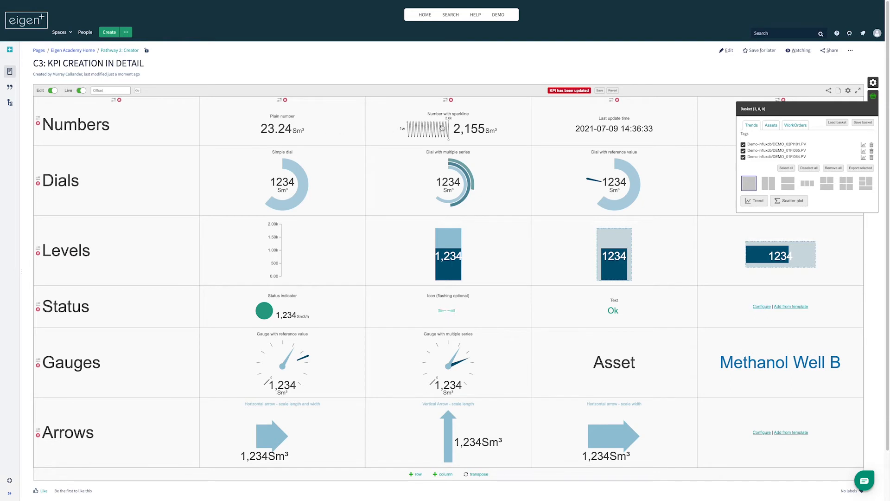
Restore the Plain number KPI's text size to 72 and save its settings.
left_click(281, 129)
key("BackSpace")
key("BackSpace")
type("72")
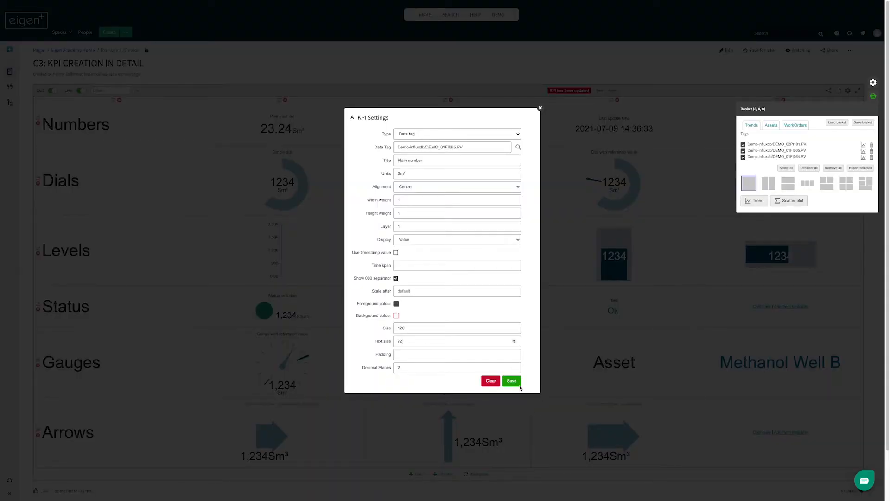
left_click(512, 382)
Clear the title of the Plain number KPI and save its settings.
left_click(274, 135)
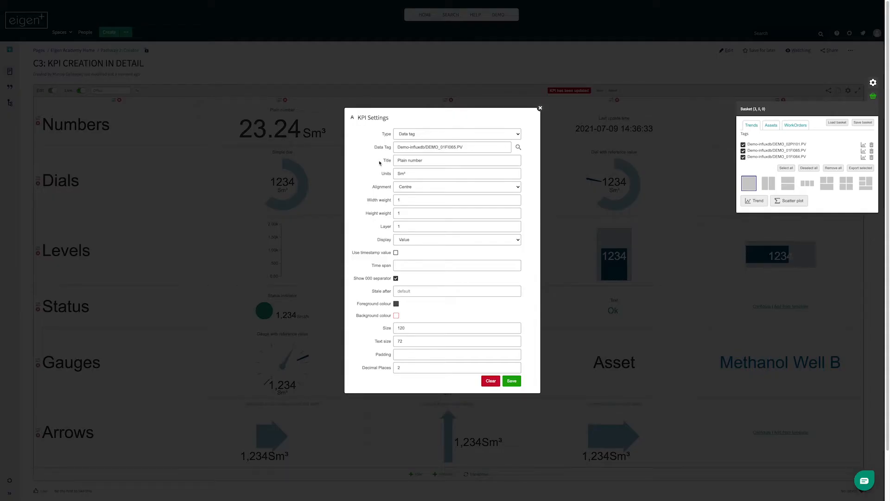
left_click_drag(429, 160, 391, 160)
key("BackSpace")
left_click(512, 381)
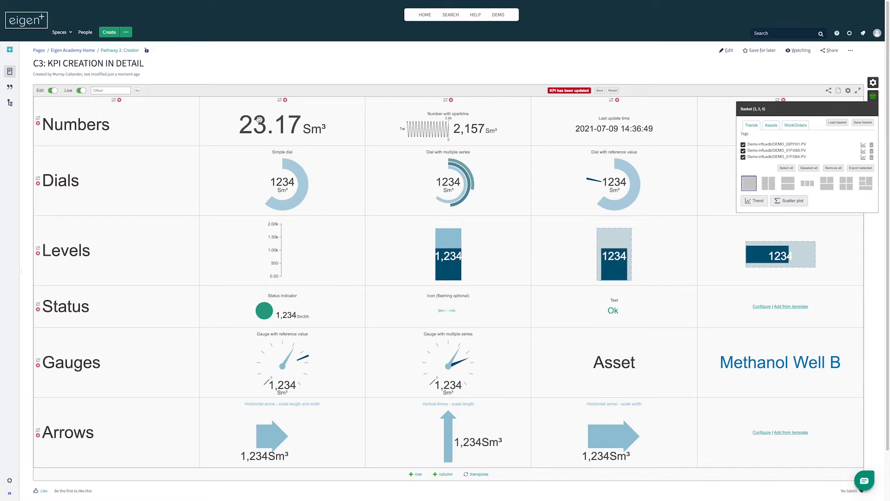
Enter the title "Plain number" for the untitled first number KPI and save its settings.
left_click(262, 120)
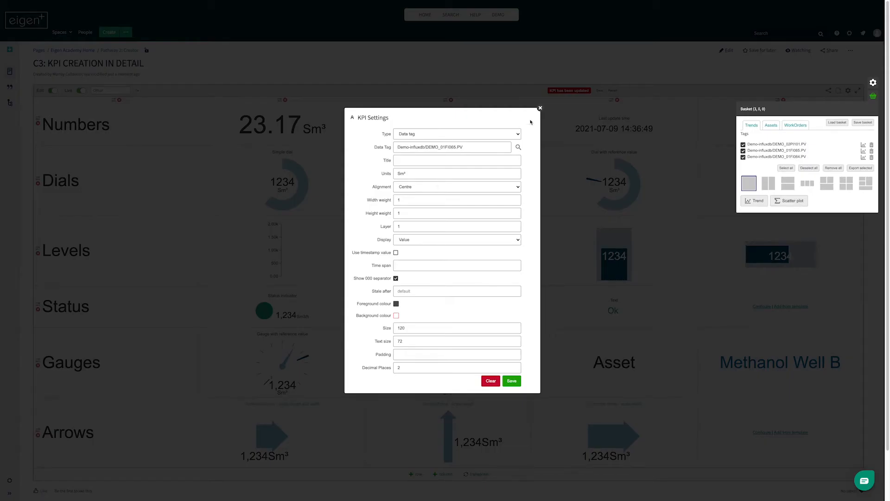
left_click(435, 161)
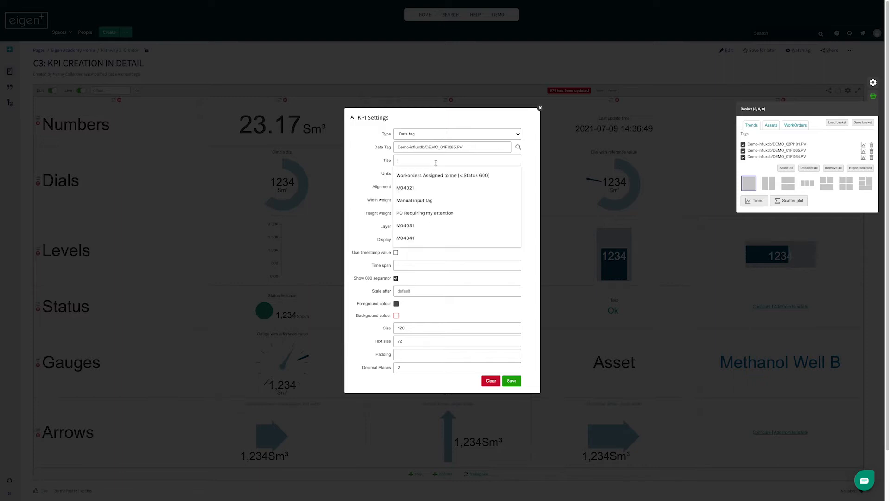
type("Plain number")
left_click(513, 382)
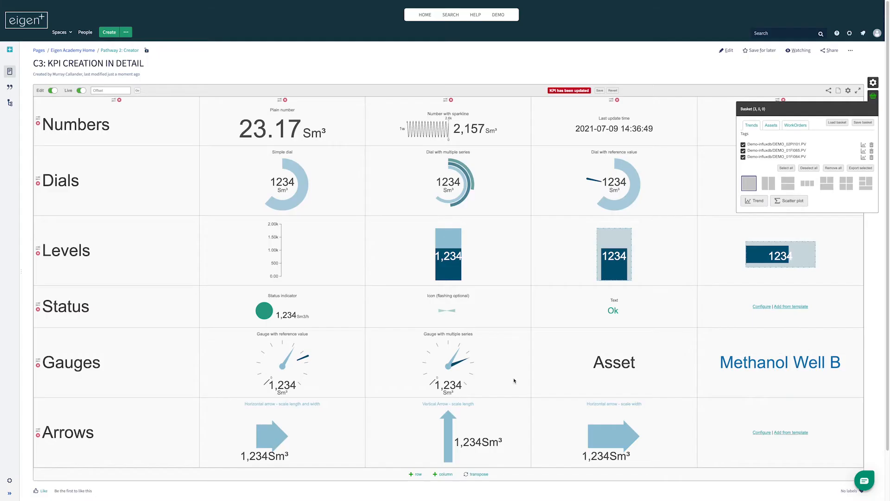
Enable first row headings in the KPI's global settings.
left_click(848, 91)
left_click(811, 101)
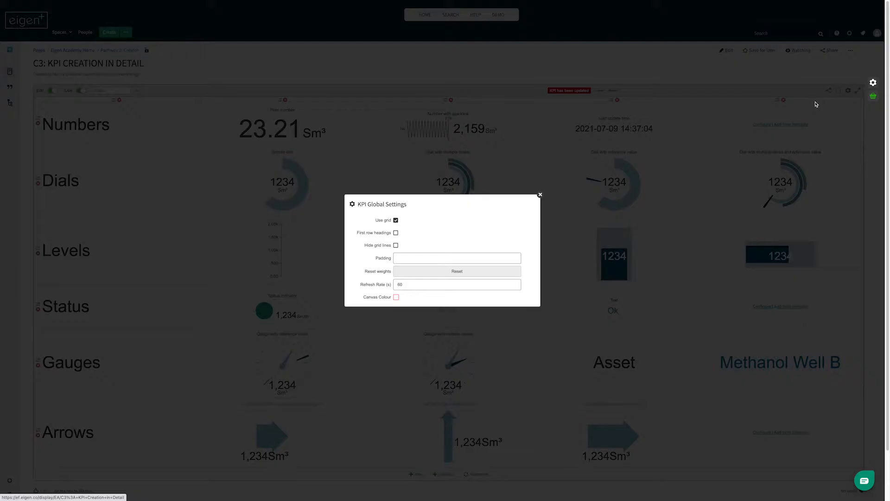
left_click(396, 232)
left_click(540, 195)
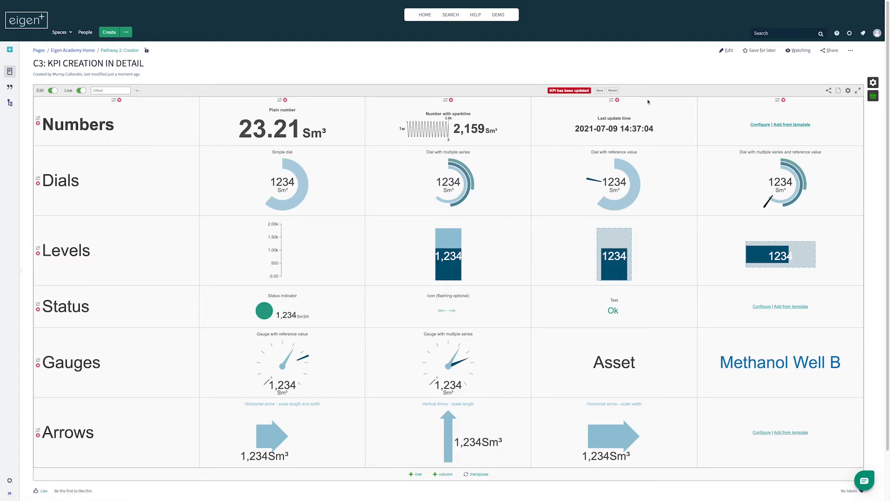
Disable first row headings in the KPI's global settings.
left_click(848, 91)
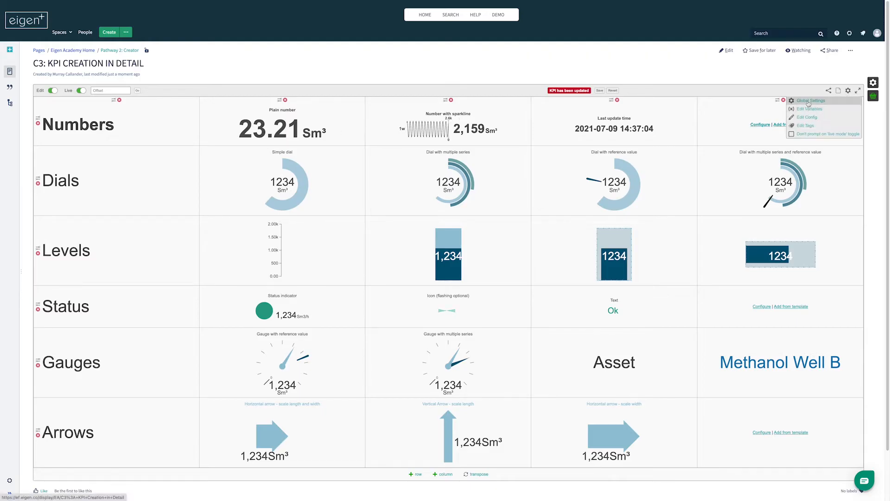
left_click(810, 102)
left_click(396, 233)
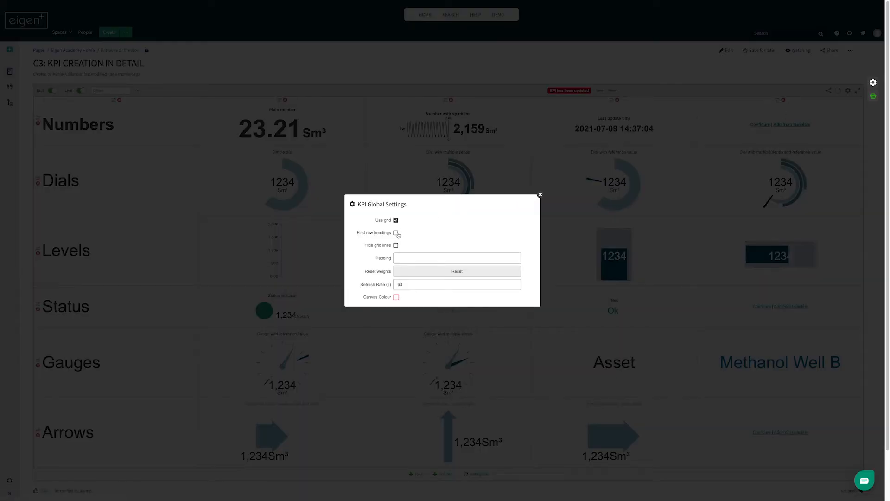
left_click(541, 195)
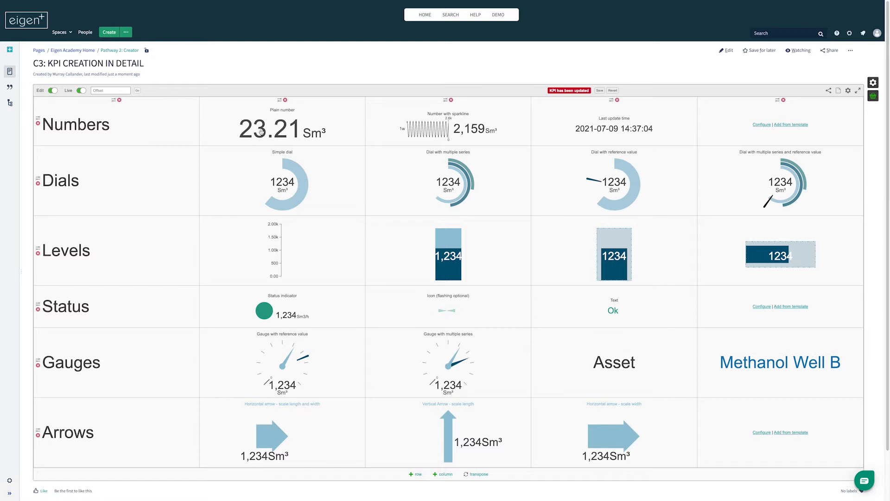
Set the Plain number KPI's time span to 7d and save its settings.
left_click(285, 127)
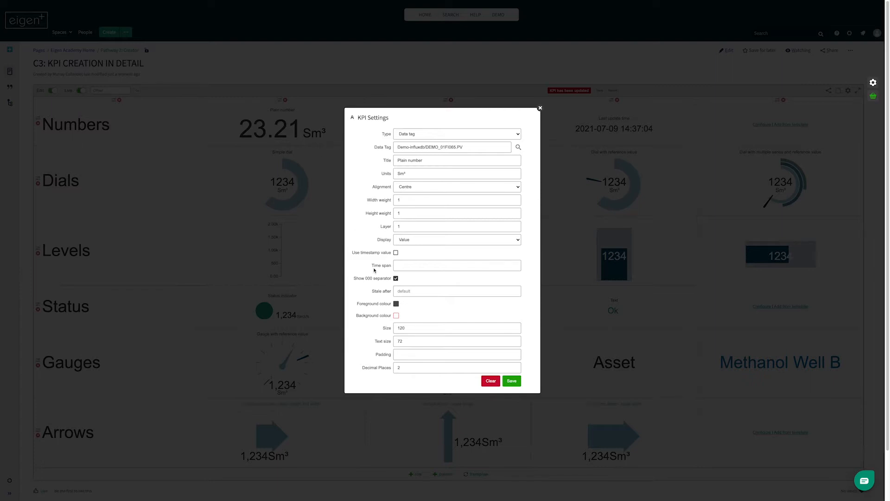
left_click(403, 266)
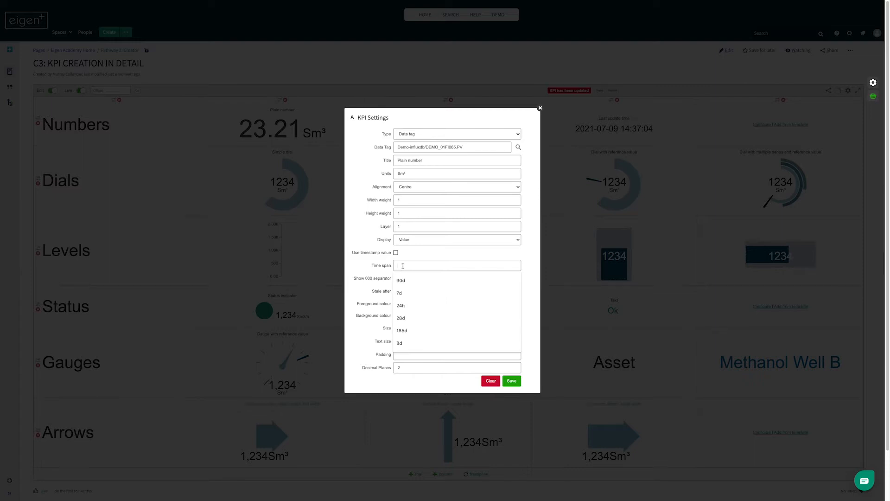
left_click(402, 292)
left_click(512, 381)
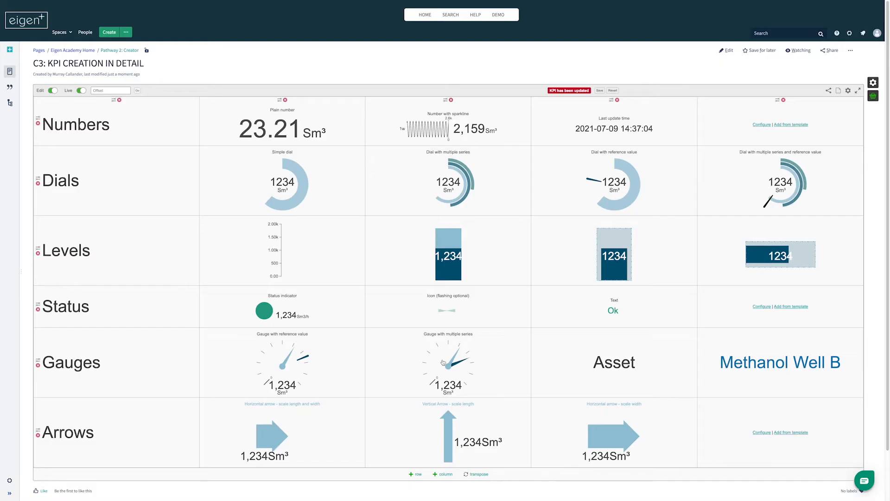
Turn off edit mode, view the Plain number KPI's trend, and return to edit mode.
left_click(52, 91)
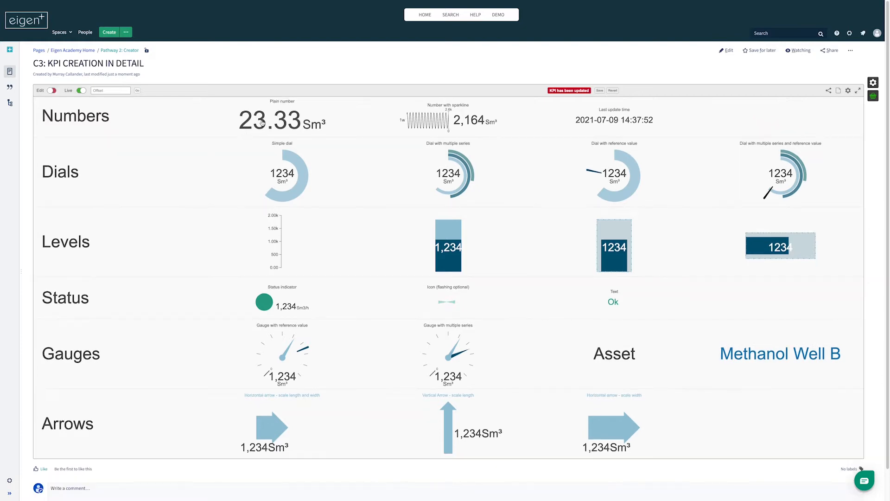
left_click(262, 123)
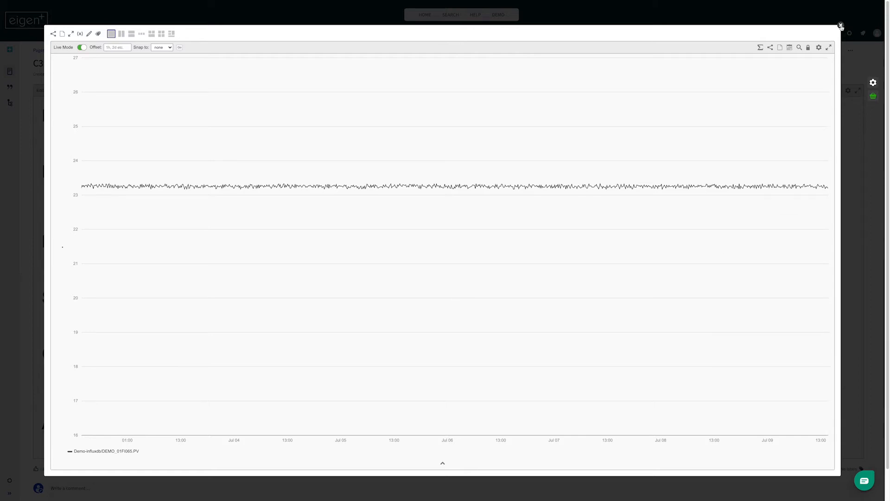
left_click(840, 25)
left_click(52, 90)
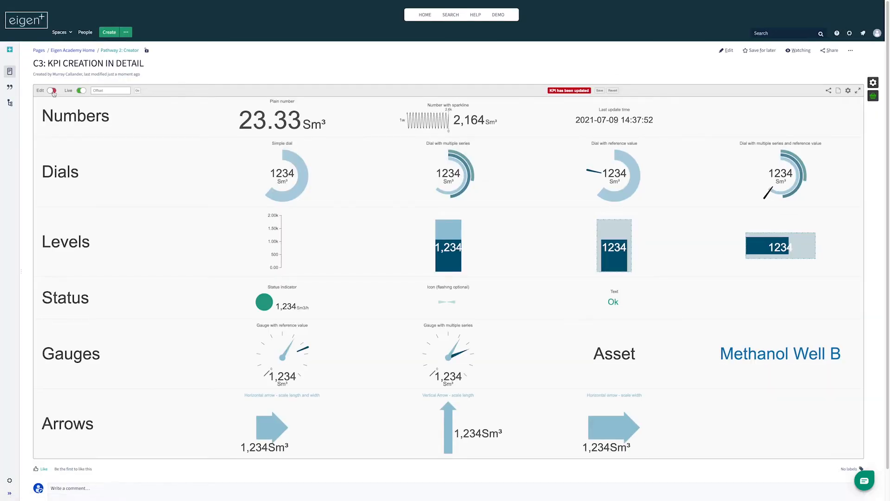
Set the Plain number KPI's stale-after time to 1s and save its settings.
left_click(272, 123)
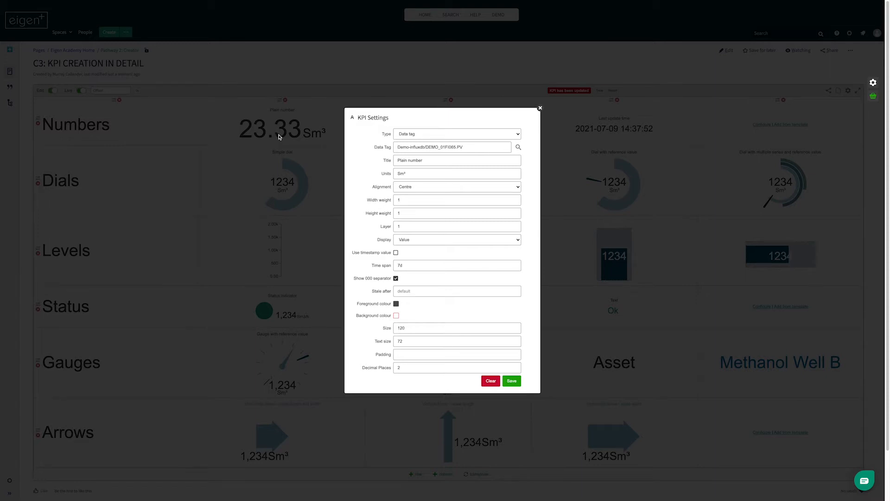
left_click(406, 293)
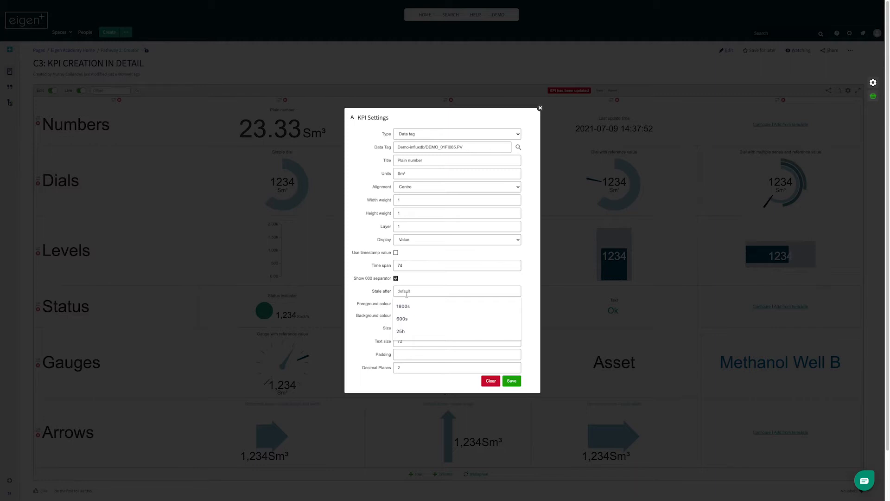
type("1")
type("d")
left_click(512, 383)
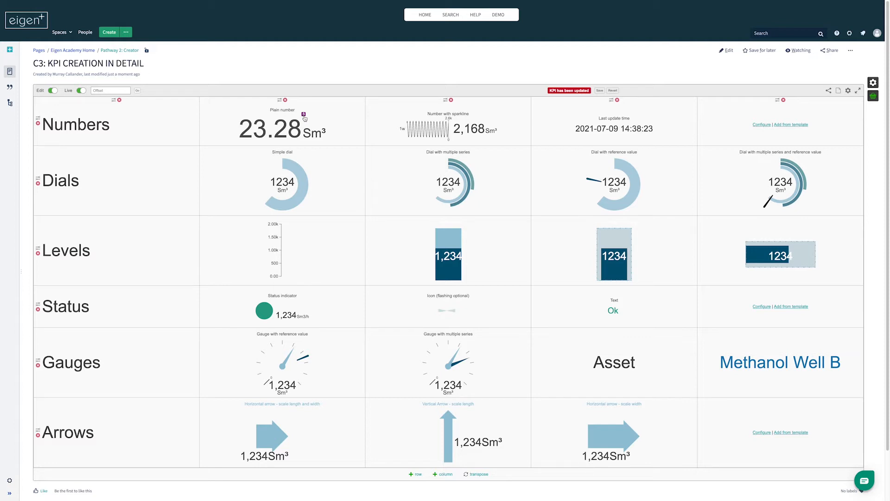
Change the Plain number KPI's stale-after value to 60 and save its settings.
left_click(304, 116)
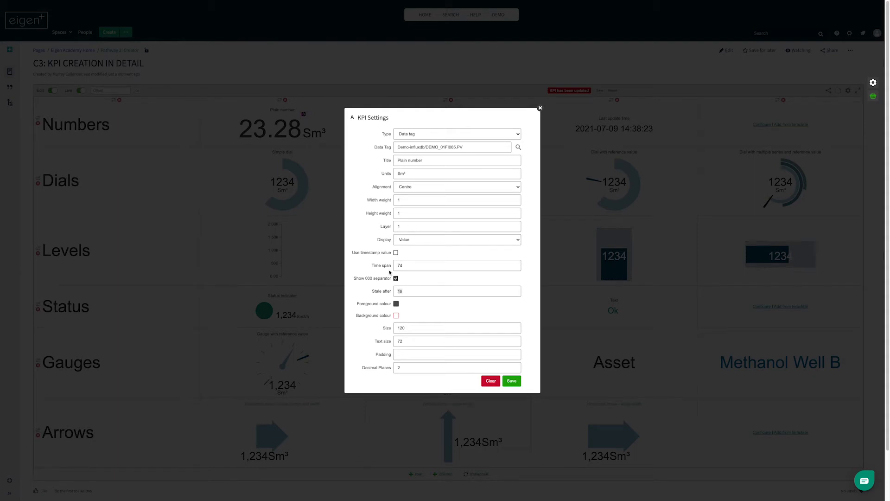
type("60")
key("Return")
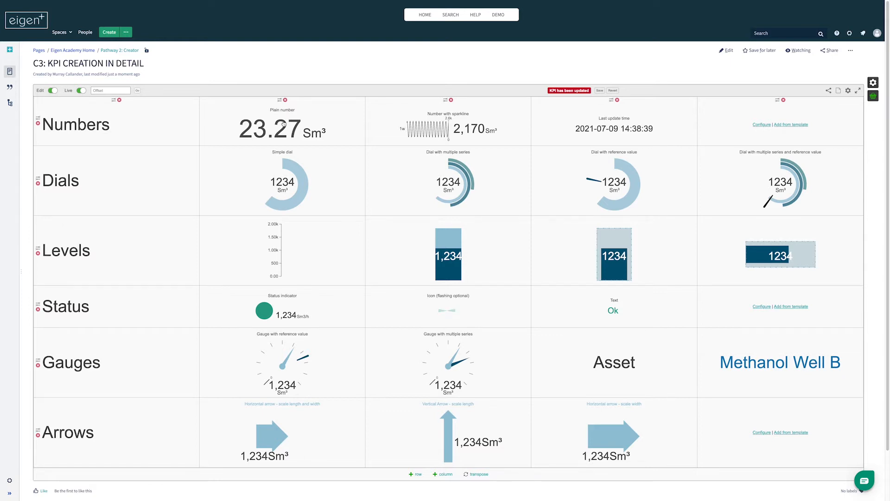
Keep the Number with sparkline KPI's display as Sparkline, hide its value, and save its settings.
left_click(438, 129)
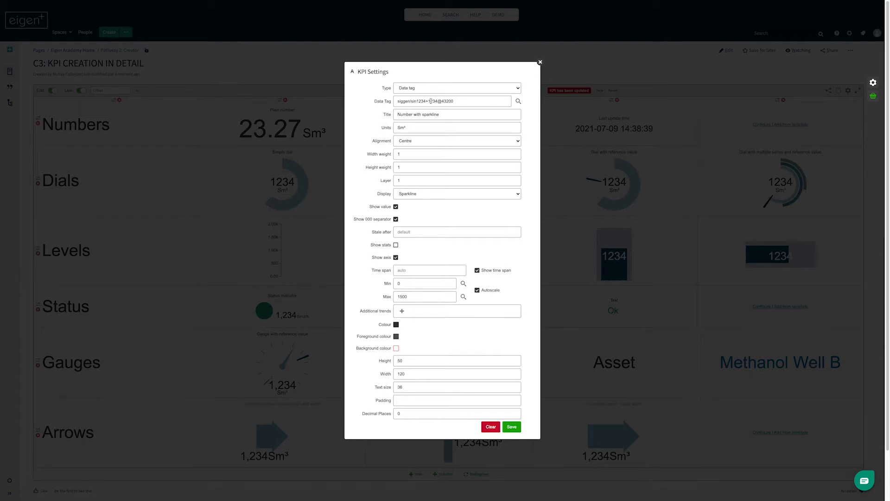
left_click(422, 197)
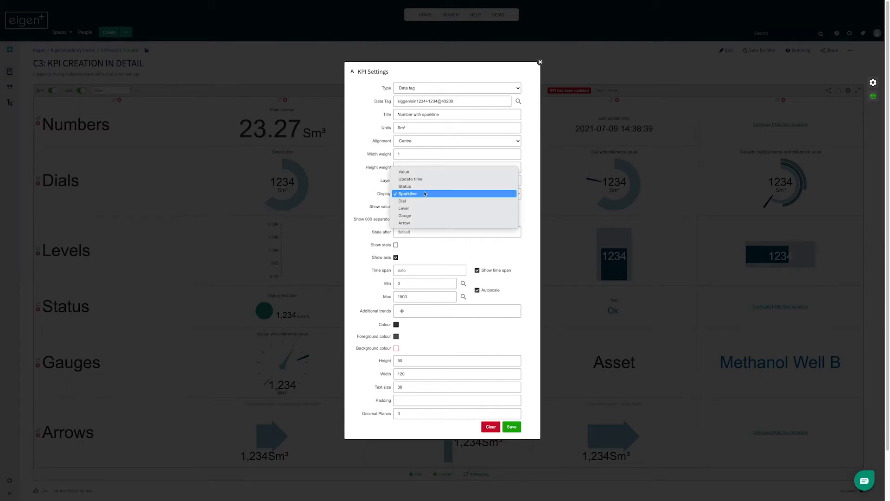
left_click(410, 194)
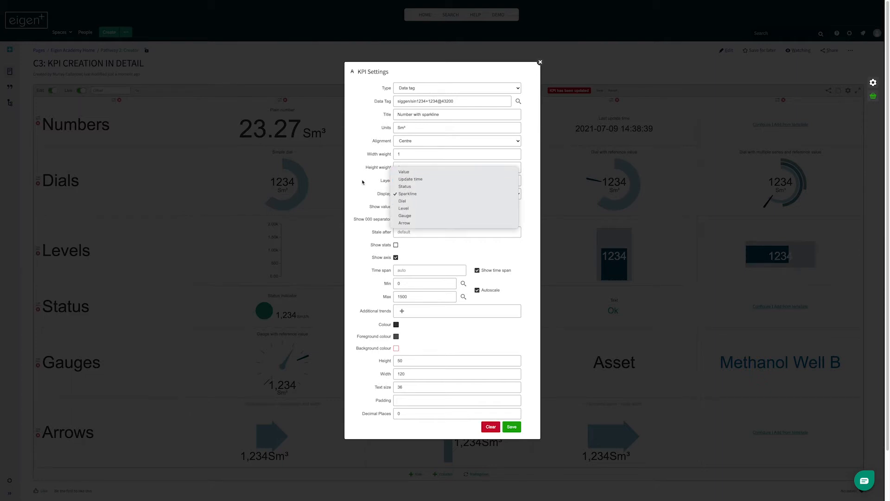
left_click(395, 207)
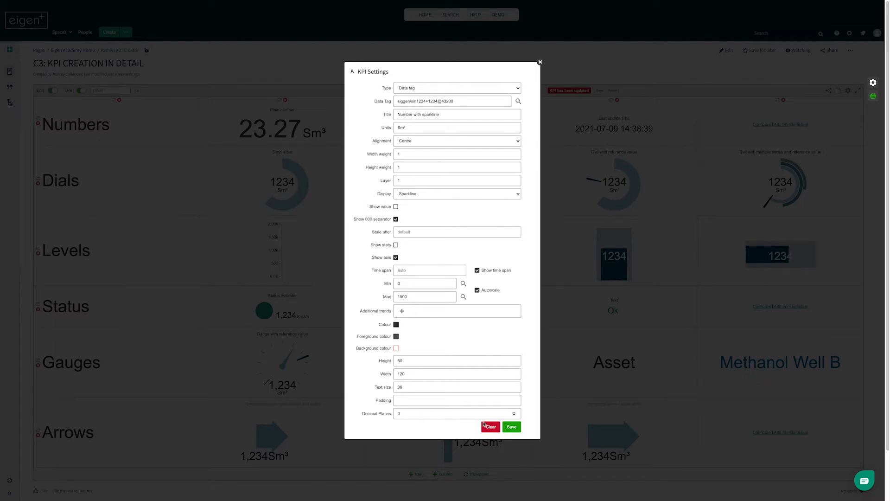
left_click(518, 428)
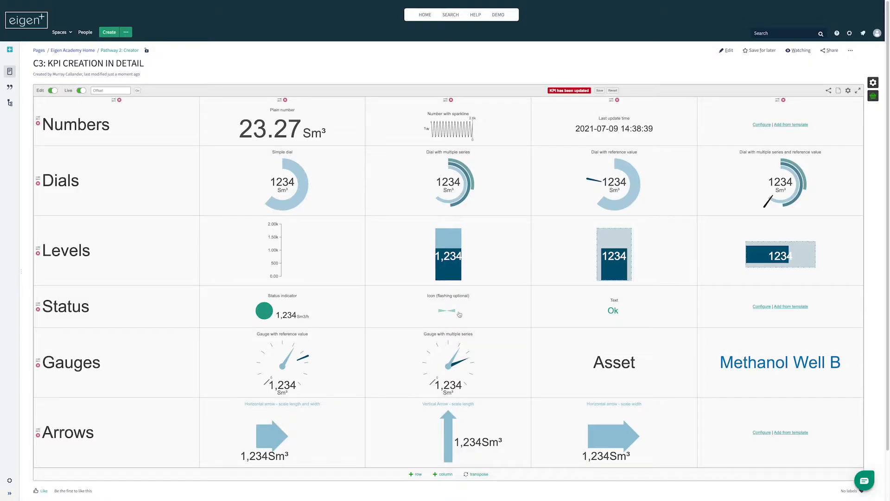
Show the value and stats on the Number with sparkline KPI, set stale after to 600s, and save.
left_click(459, 130)
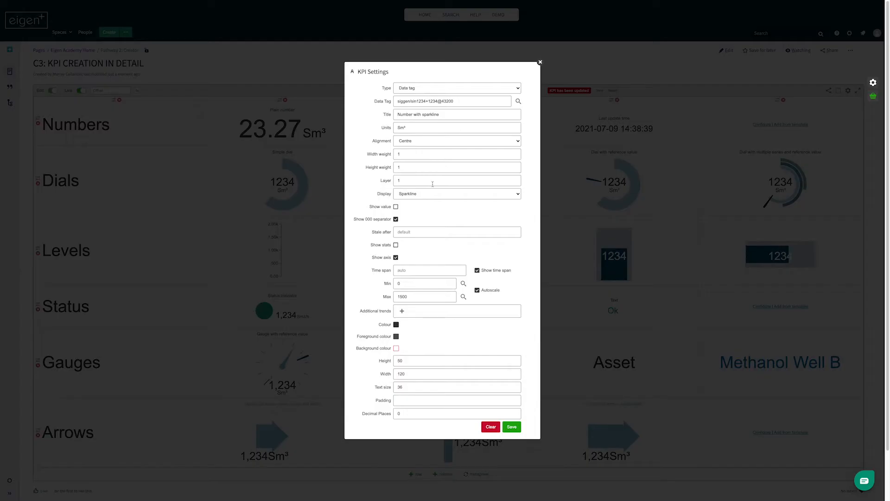
left_click(395, 206)
left_click(400, 232)
left_click(410, 256)
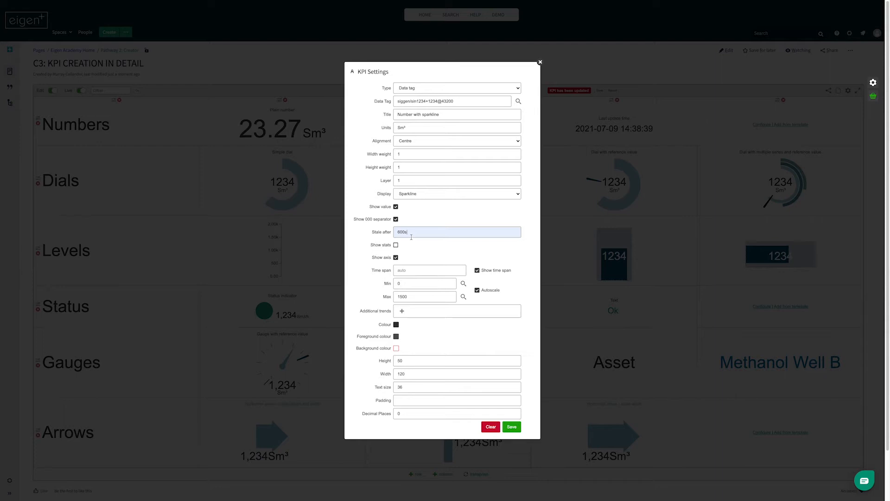
left_click(395, 244)
left_click(512, 427)
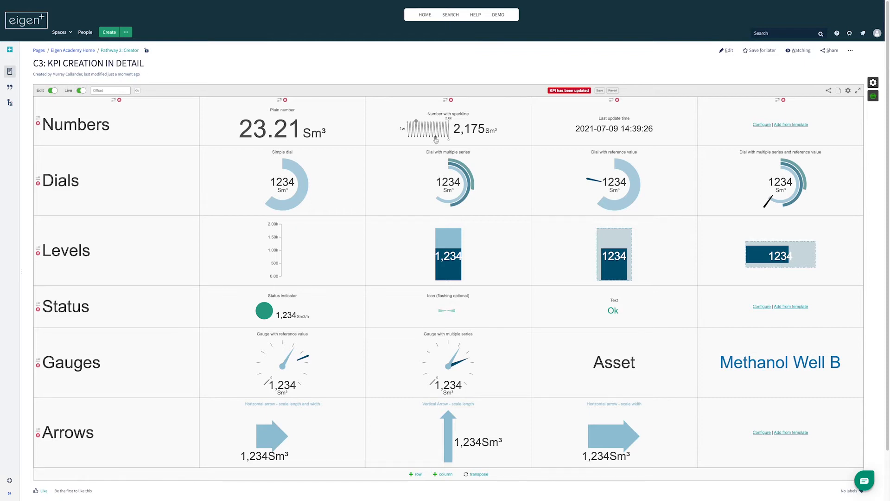
Set the Number with sparkline KPI's time span to 28d, keep the time span shown, and save.
left_click(437, 135)
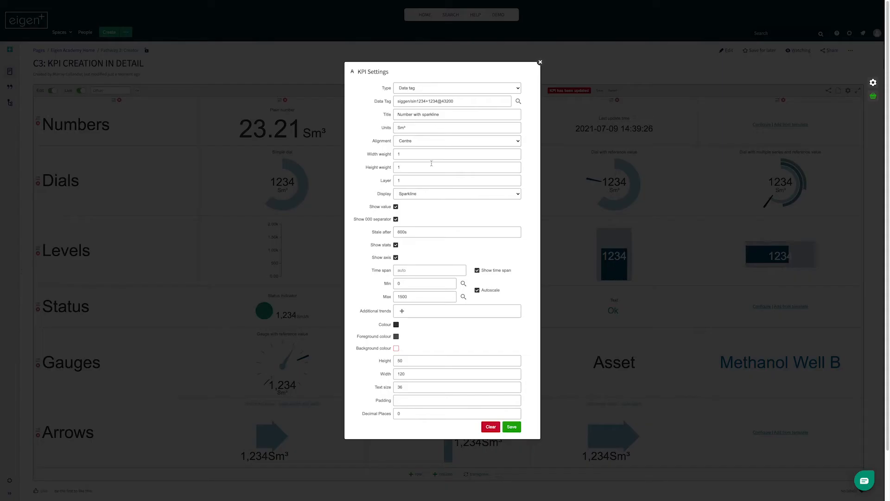
left_click(478, 271)
left_click(423, 271)
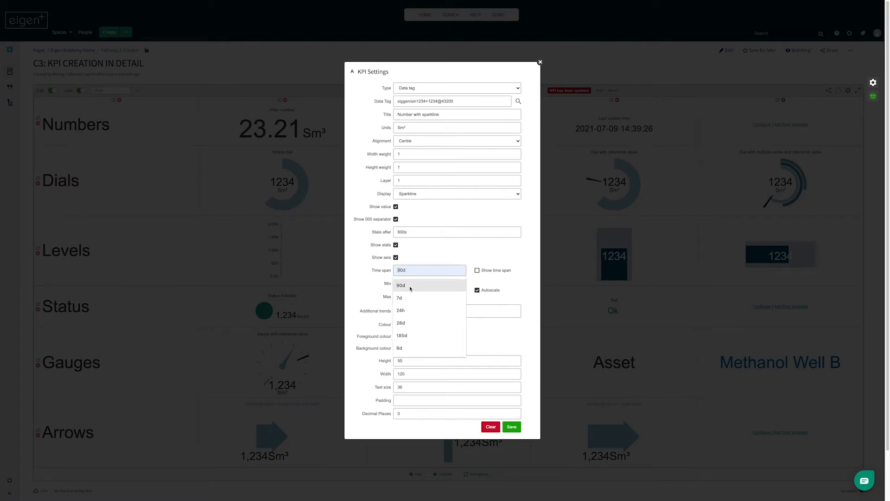
left_click(407, 323)
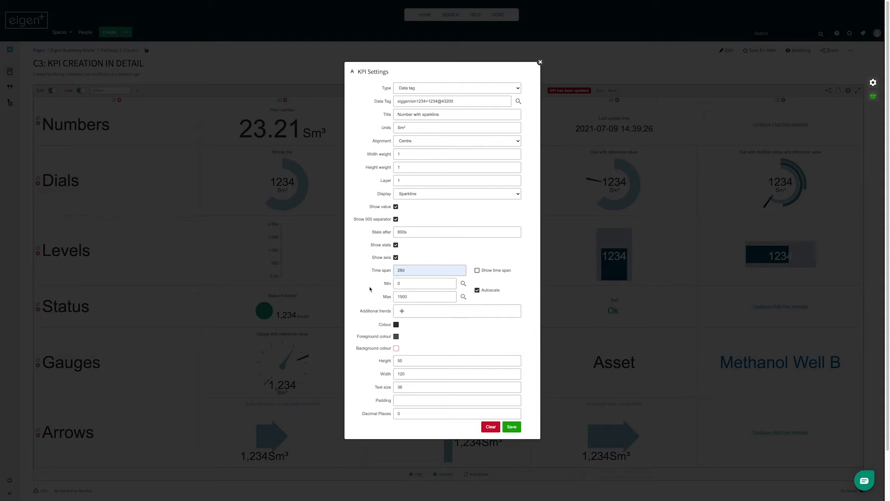
left_click(478, 270)
left_click(512, 427)
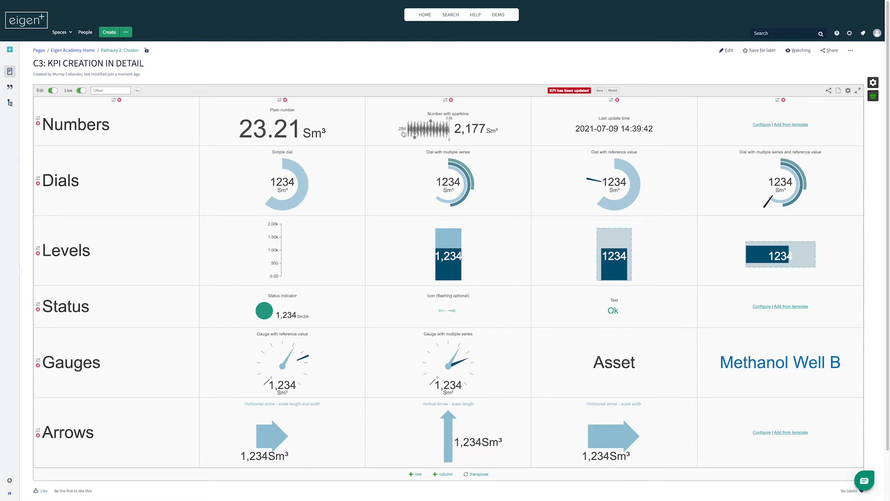
Set the Number with sparkline KPI's maximum to 2500, disable autoscale, and save its settings.
left_click(432, 131)
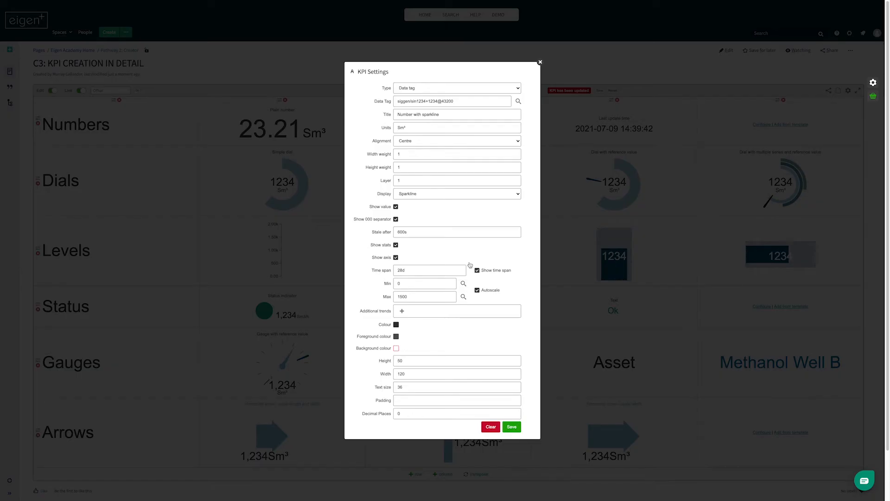
left_click(540, 62)
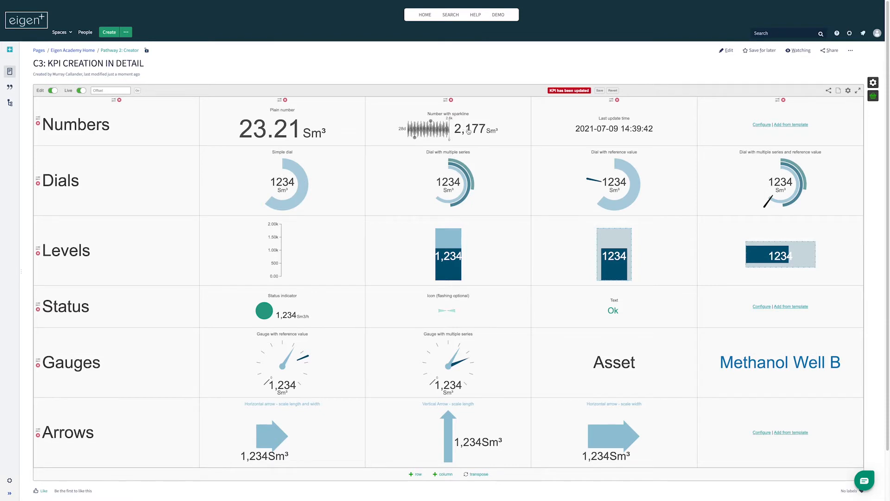
left_click(443, 132)
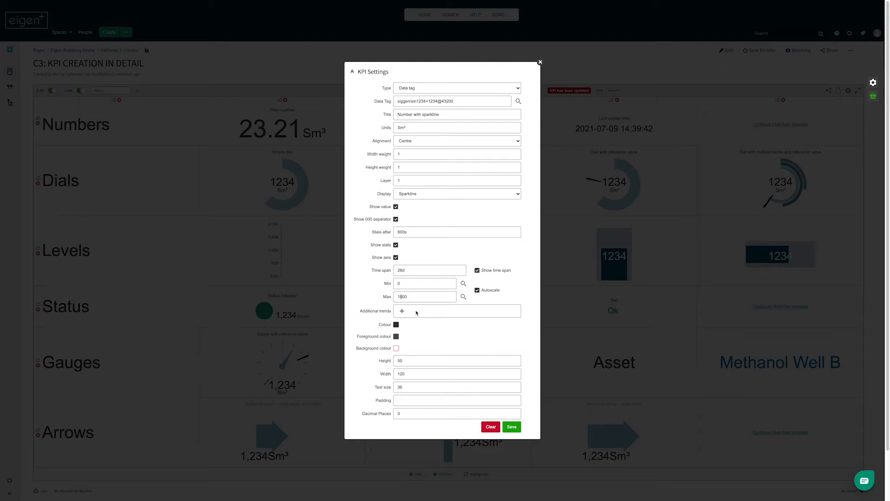
type("25")
left_click(477, 290)
left_click(512, 426)
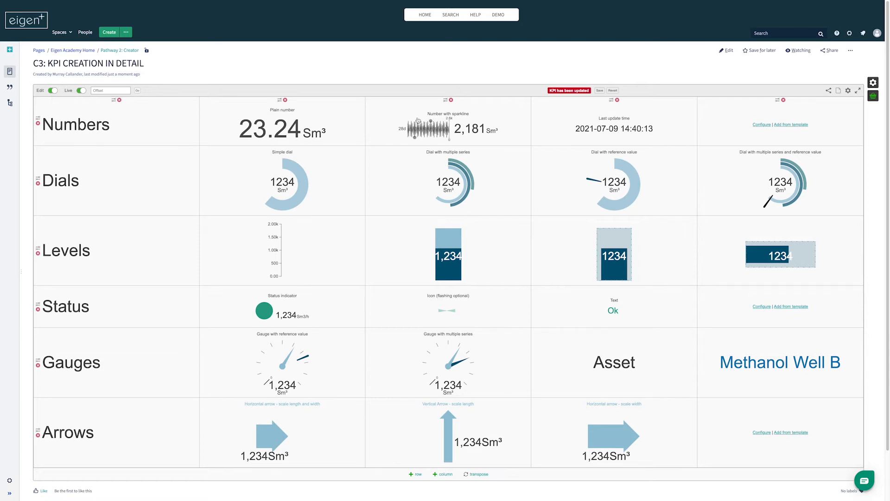
Add the basket's 500 constant to the Number with sparkline KPI as an additional trend, set as an orange low limit.
left_click(441, 130)
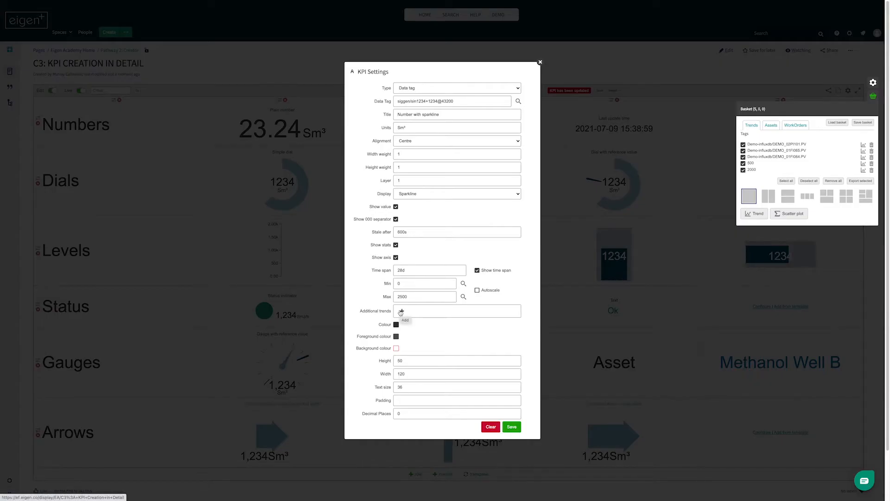
left_click(402, 311)
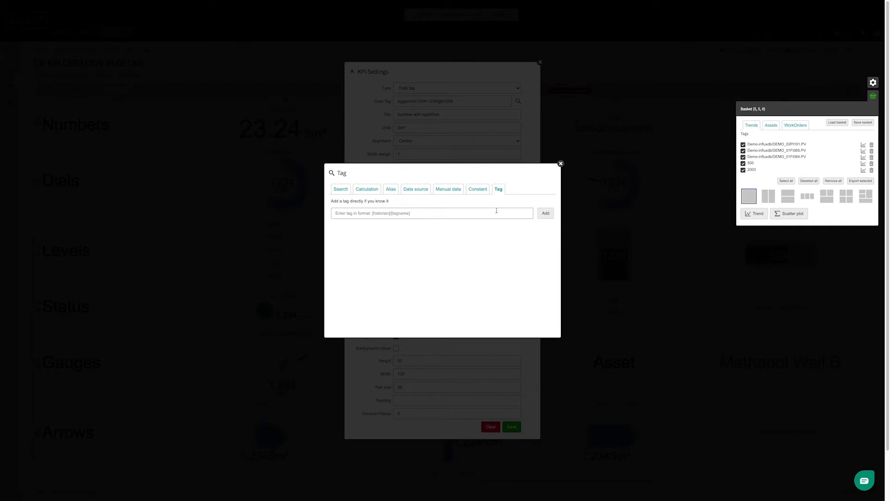
left_click_drag(754, 166, 399, 215)
left_click(539, 214)
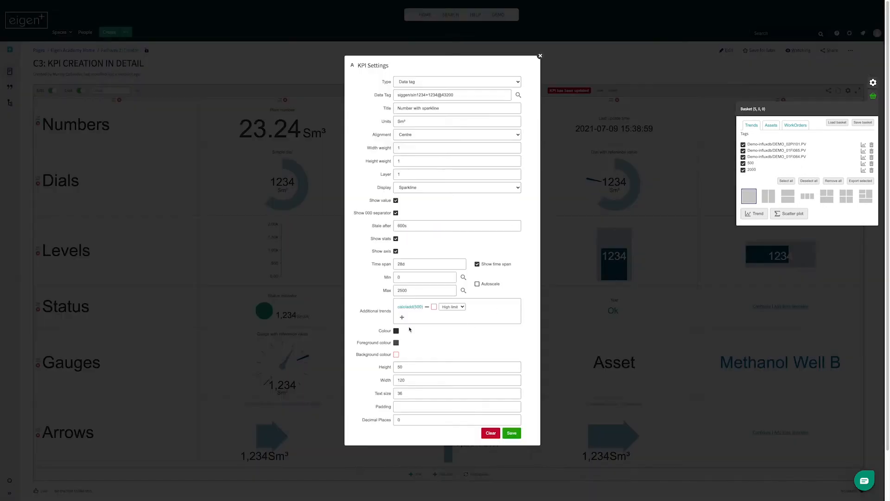
left_click(452, 313)
left_click(434, 307)
left_click(460, 314)
Add the basket's 2000 constant as a second additional trend, an orange high limit, and save the KPI settings.
left_click(402, 318)
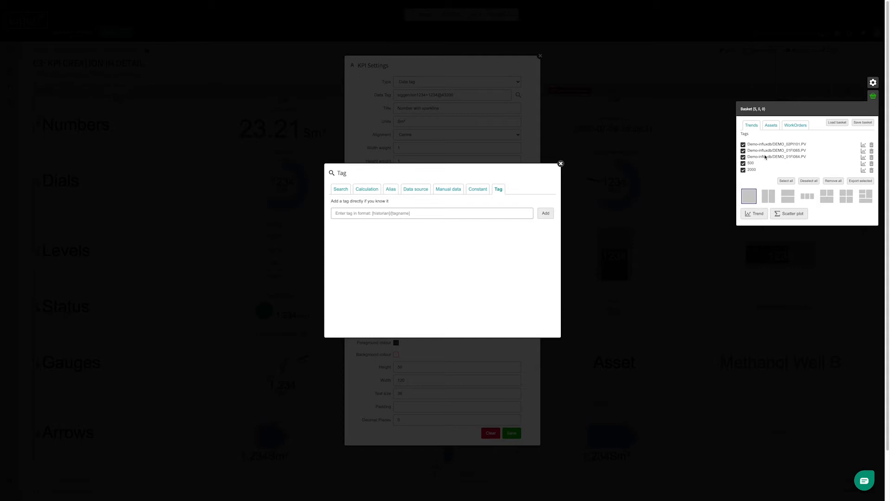
left_click_drag(754, 172, 443, 213)
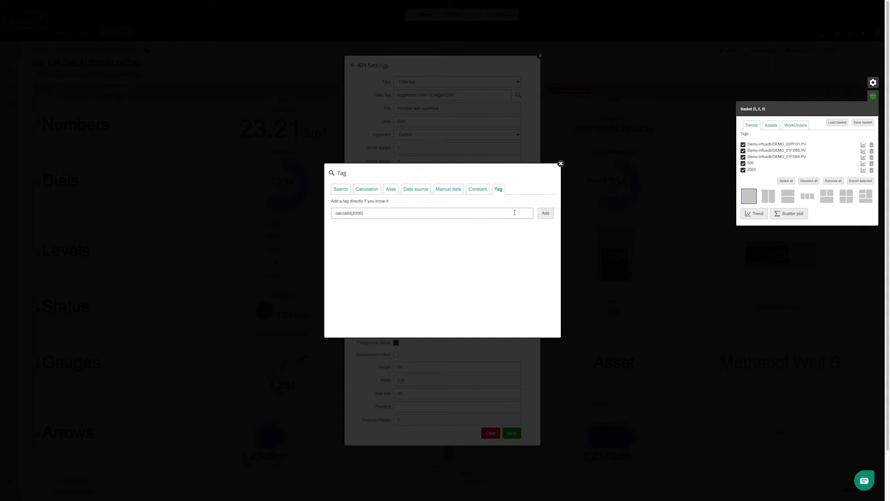
left_click(546, 213)
left_click(437, 314)
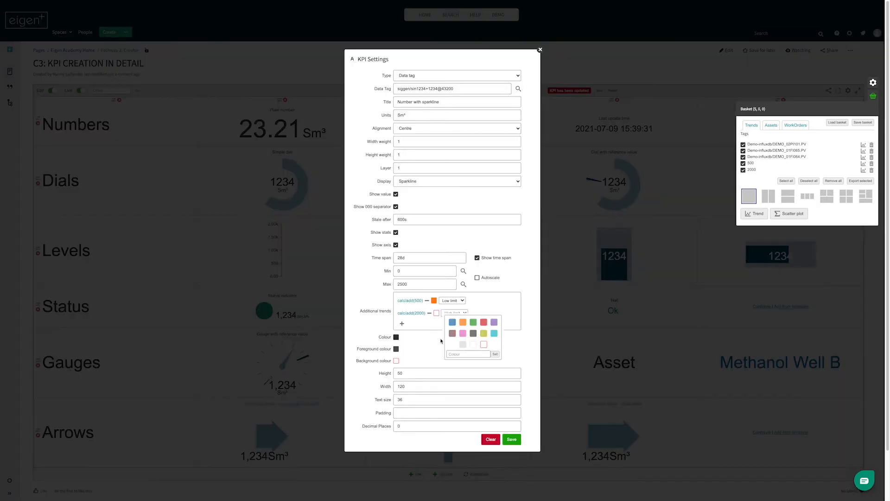
left_click(465, 323)
left_click(514, 439)
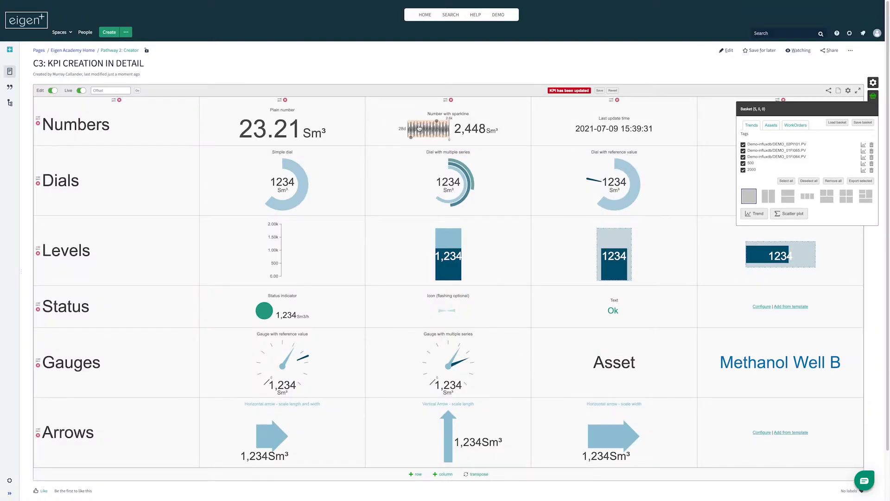
Turn off edit mode, view the Number with sparkline KPI's trend with its limit lines, and close it.
left_click(52, 91)
left_click(435, 124)
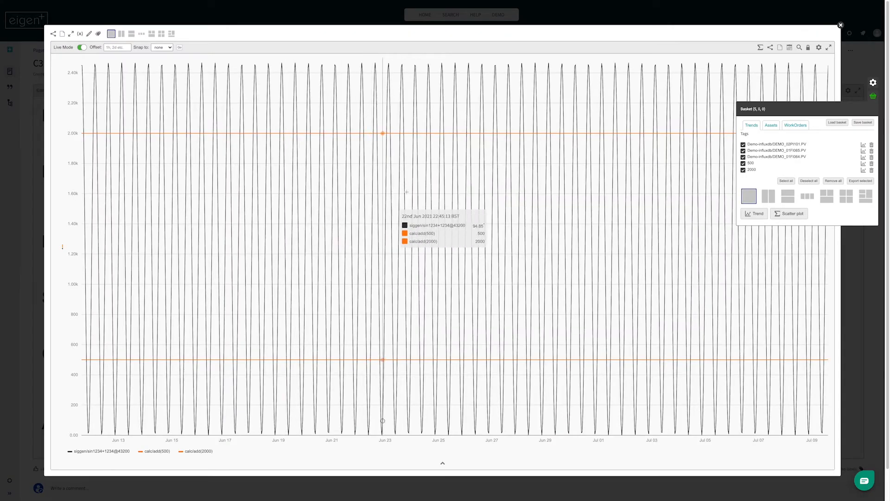
left_click(840, 25)
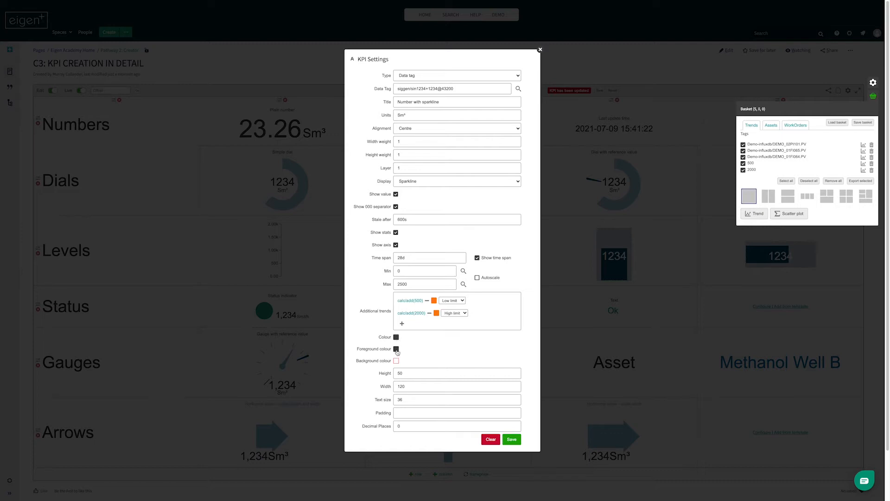
Change the Number with sparkline KPI's line colour to blue and save its settings.
left_click(397, 338)
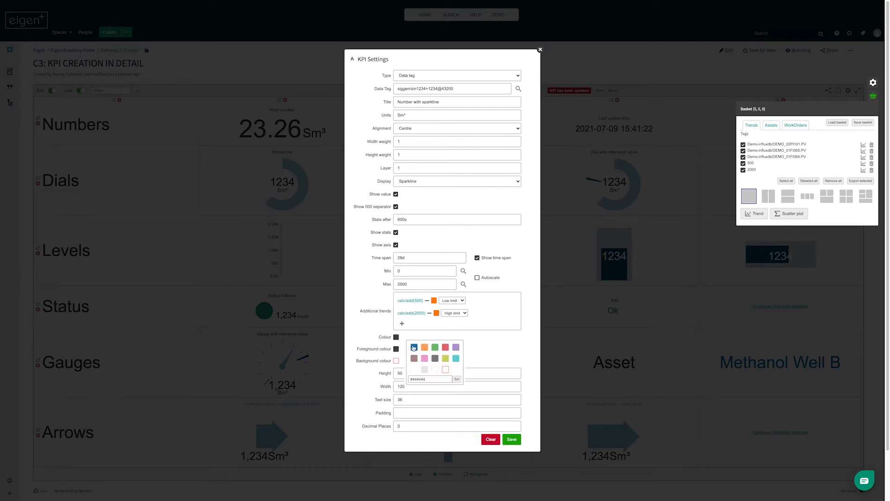
left_click(414, 348)
left_click(511, 439)
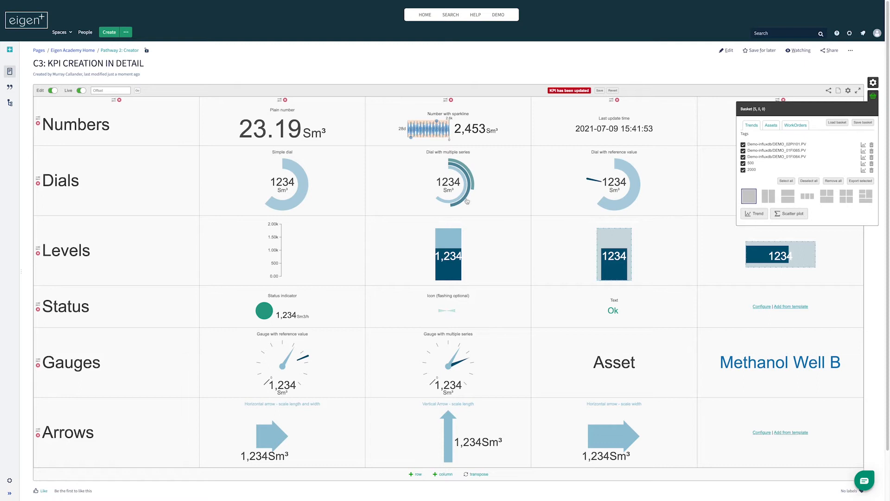
Set the Number with sparkline KPI's background colour to light grey and save its settings.
left_click(438, 130)
left_click(437, 130)
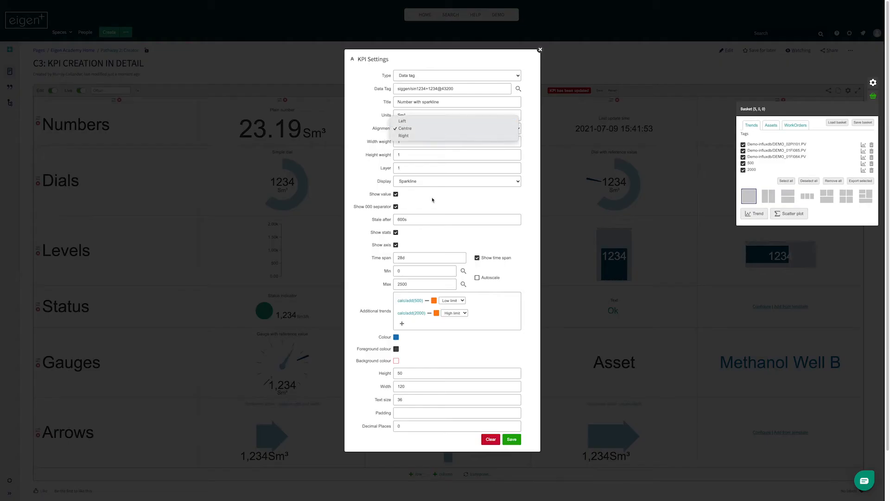
left_click(398, 365)
left_click(397, 363)
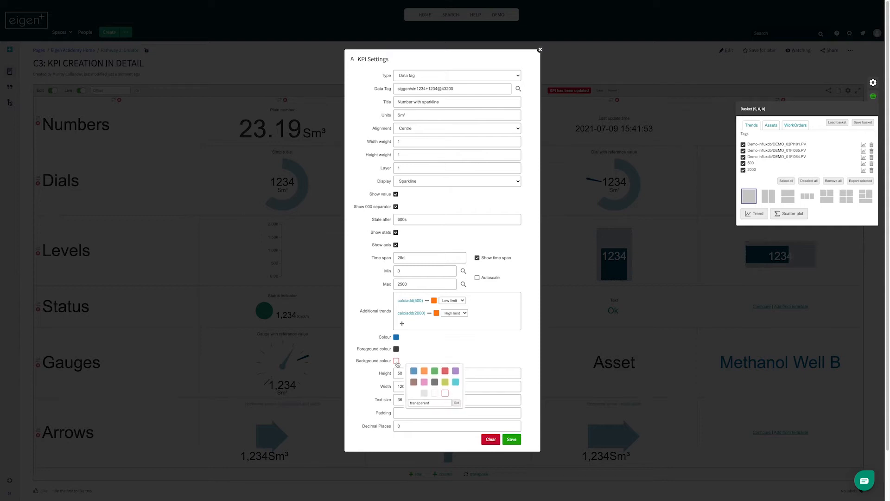
left_click(425, 394)
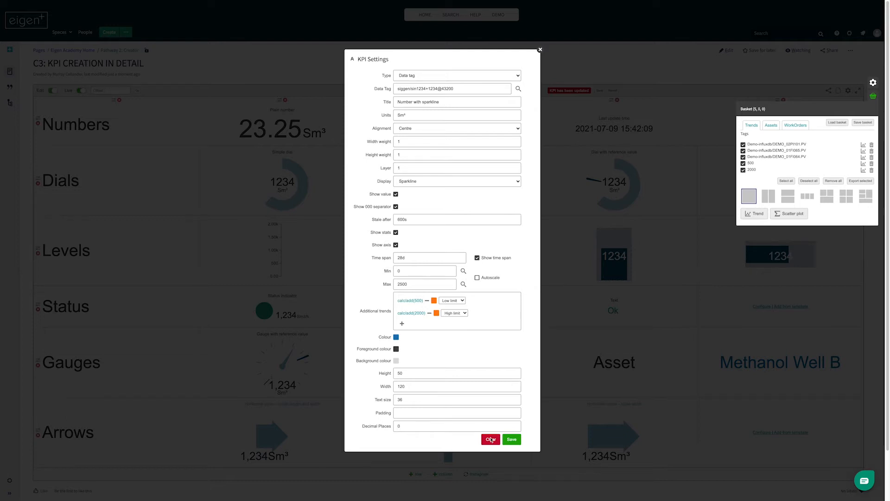
left_click(514, 442)
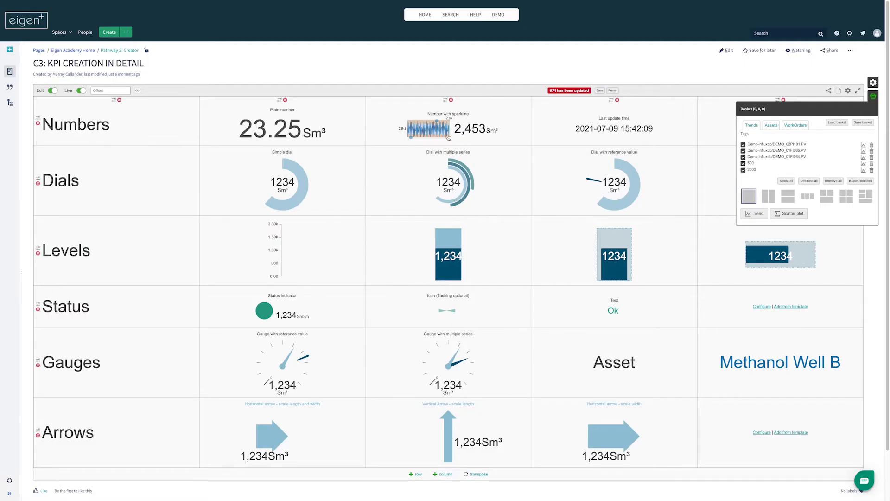
Remove the Number with sparkline KPI's background colour, set its decimal places to 1, and save the settings.
left_click(434, 128)
left_click(396, 361)
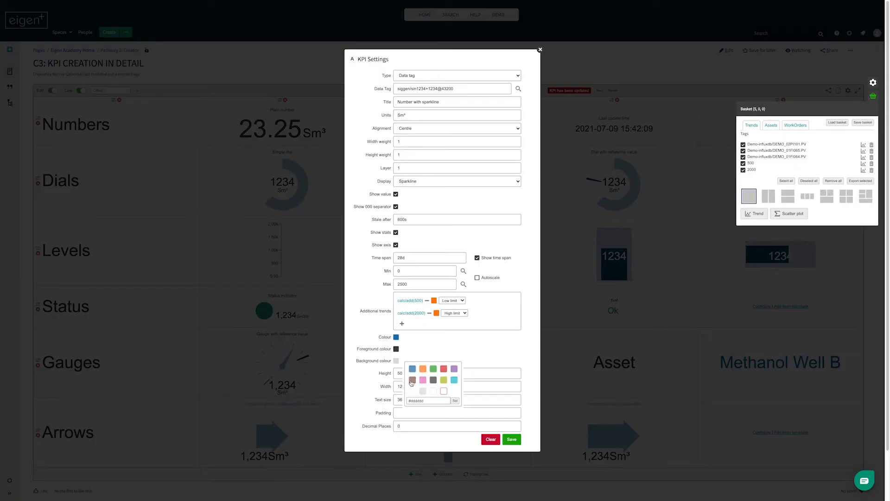
left_click(443, 391)
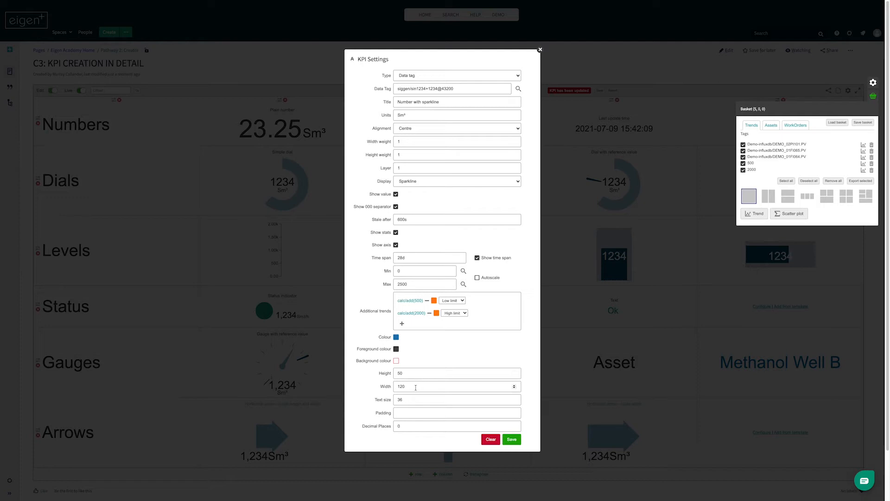
left_click(422, 412)
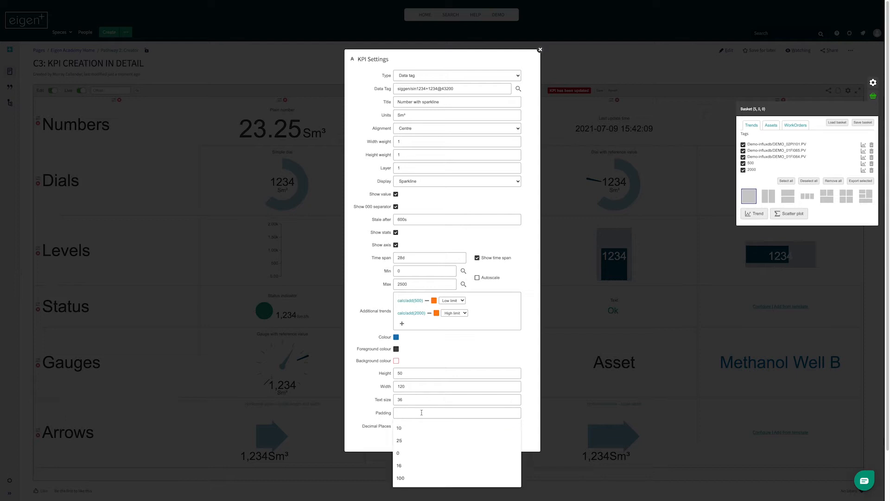
left_click(410, 400)
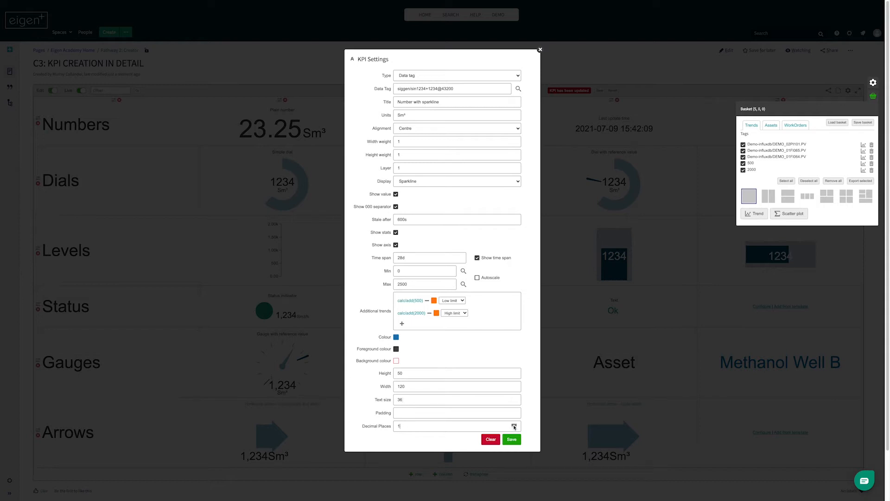
left_click(506, 438)
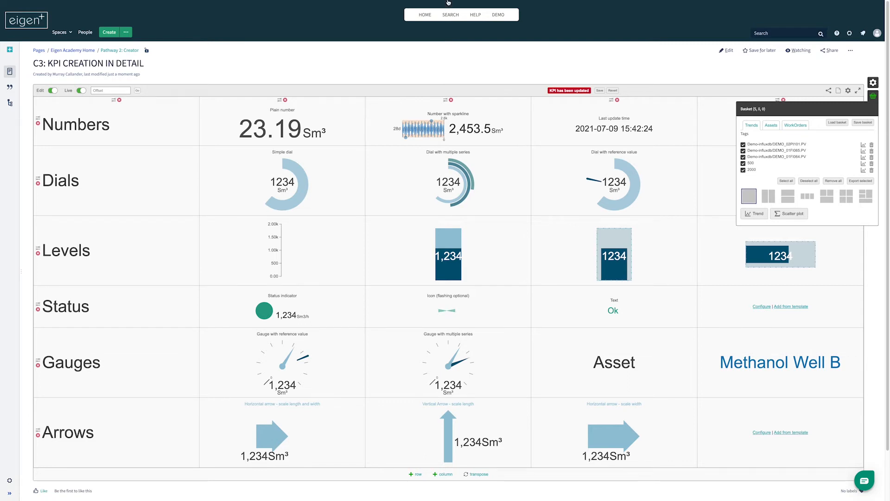
Review the available display types in the Last update time KPI's settings, keep Update time, and save.
left_click(619, 129)
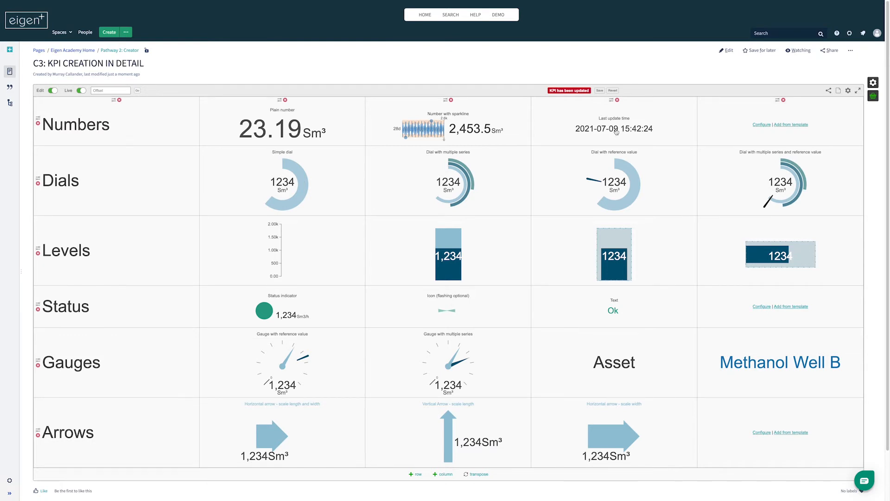
left_click(617, 132)
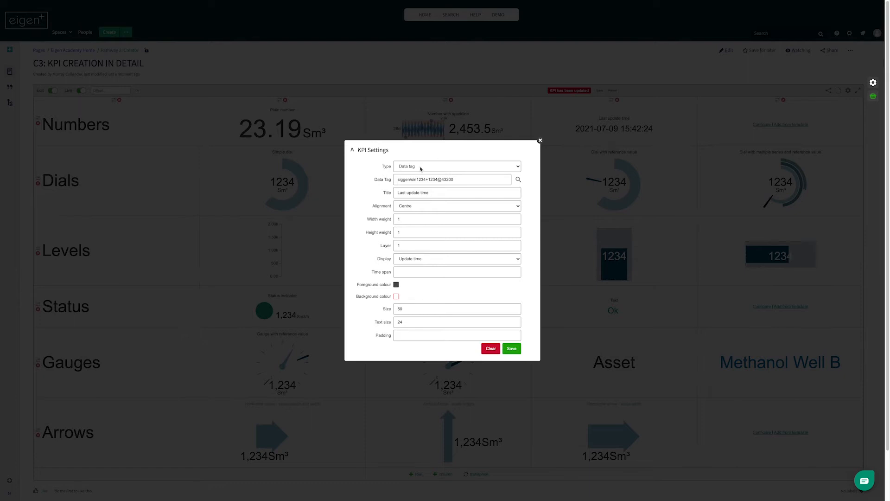
left_click(415, 259)
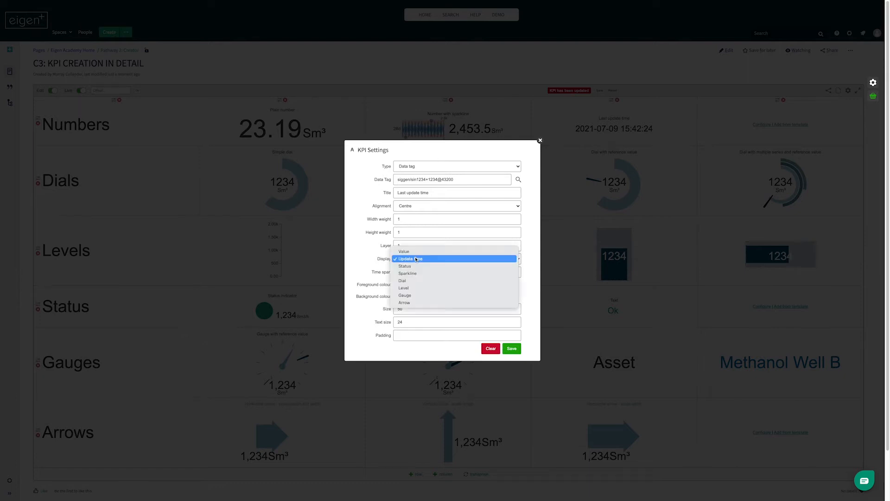
left_click(363, 250)
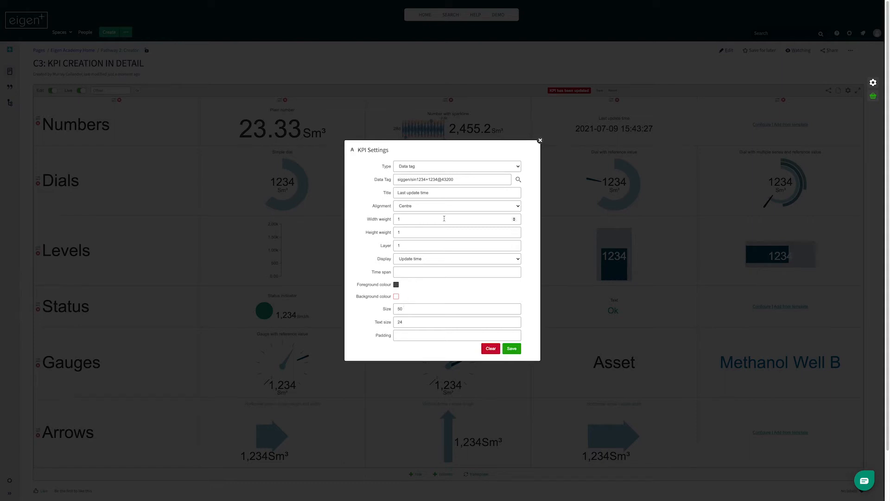
left_click(511, 348)
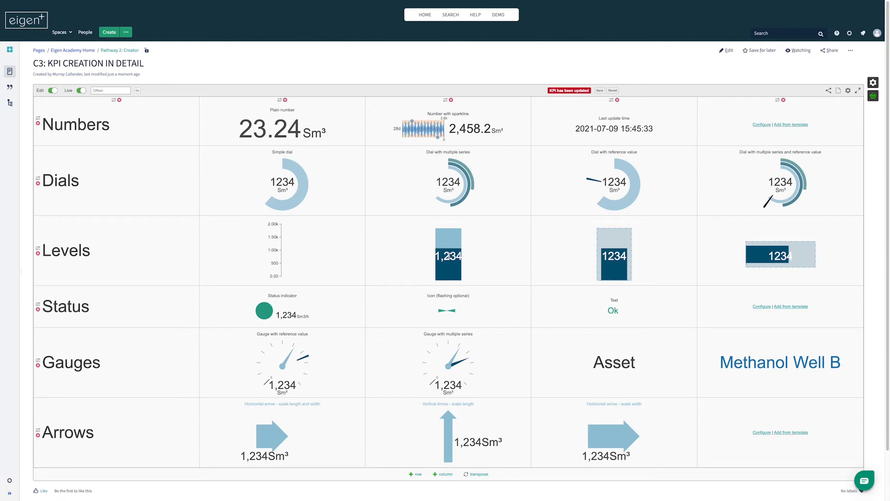
In the Simple level KPI's settings, keep the Level display and set the time span to 7d.
left_click(449, 255)
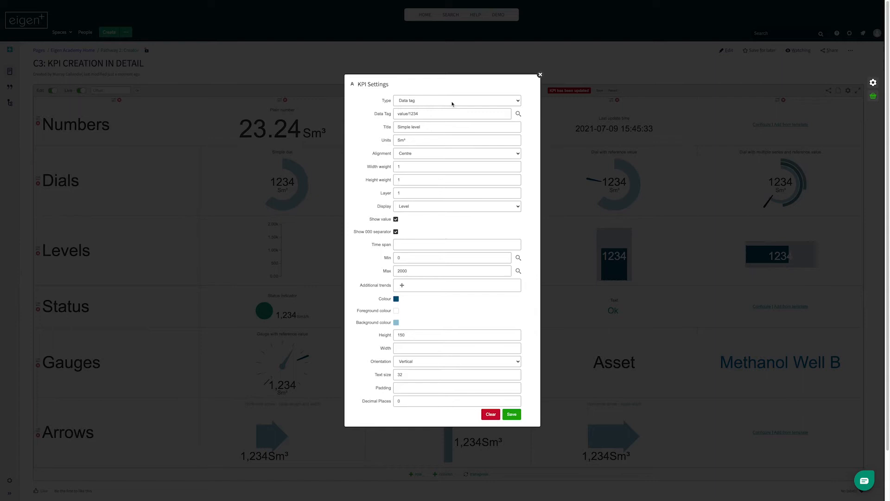
left_click(428, 209)
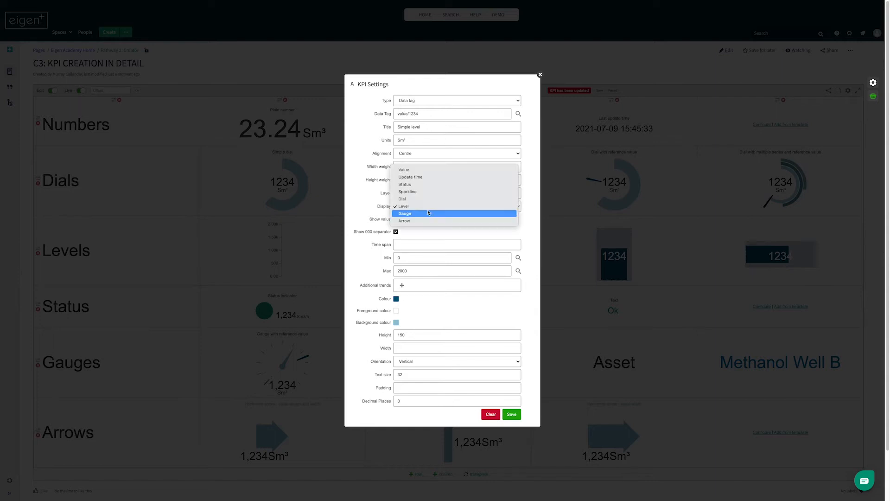
left_click(423, 207)
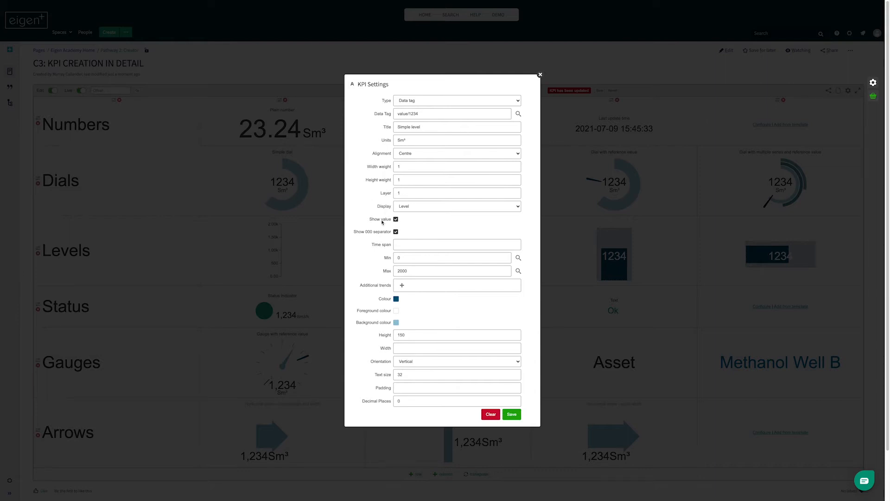
left_click(417, 245)
type("7")
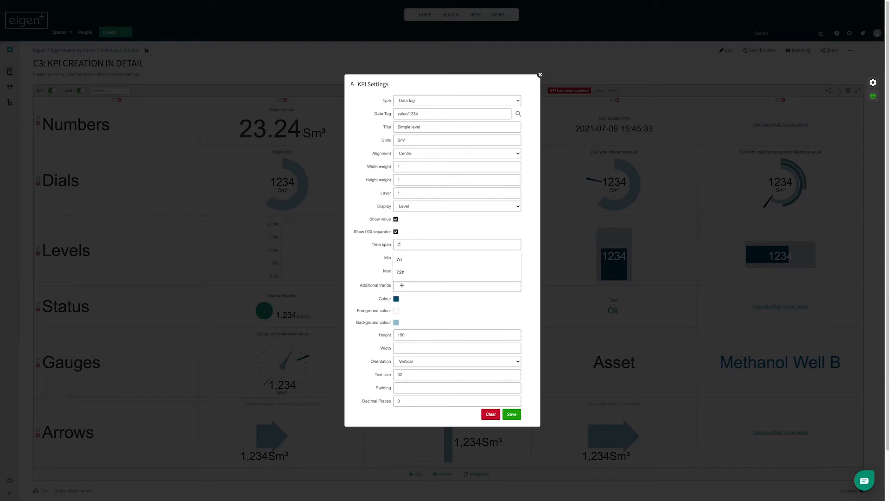
left_click(424, 259)
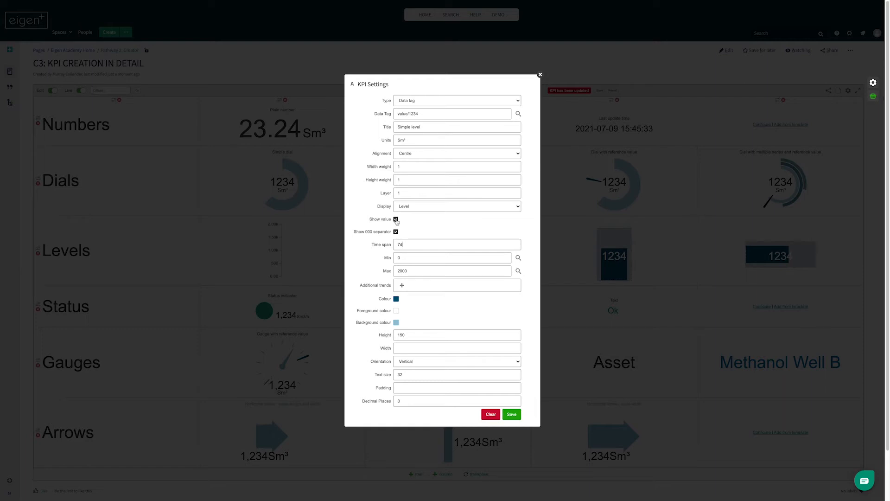
Set the Simple level KPI's decimal places to 1 and its data tag to value/1234.5.
left_click(431, 406)
left_click(513, 400)
left_click(431, 115)
left_click(429, 141)
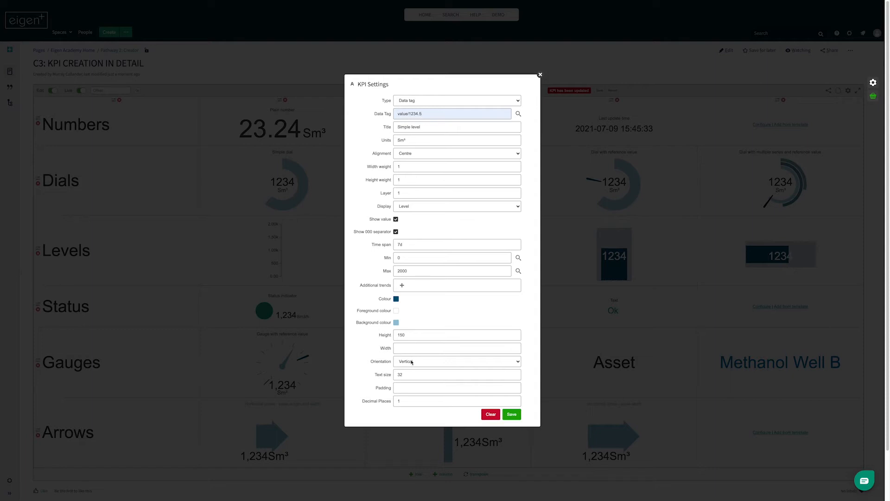
Add the basket's 2000 constant as an additional trend of the Simple level KPI.
left_click(402, 286)
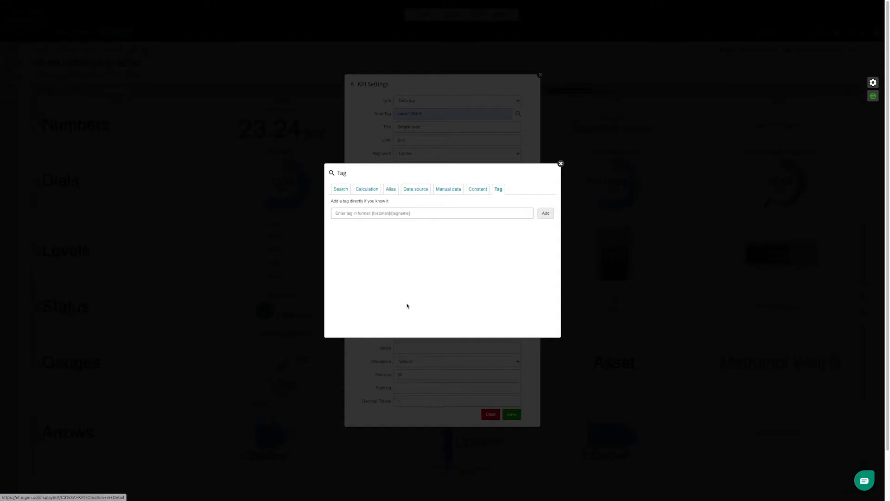
left_click(873, 96)
left_click_drag(752, 169, 411, 213)
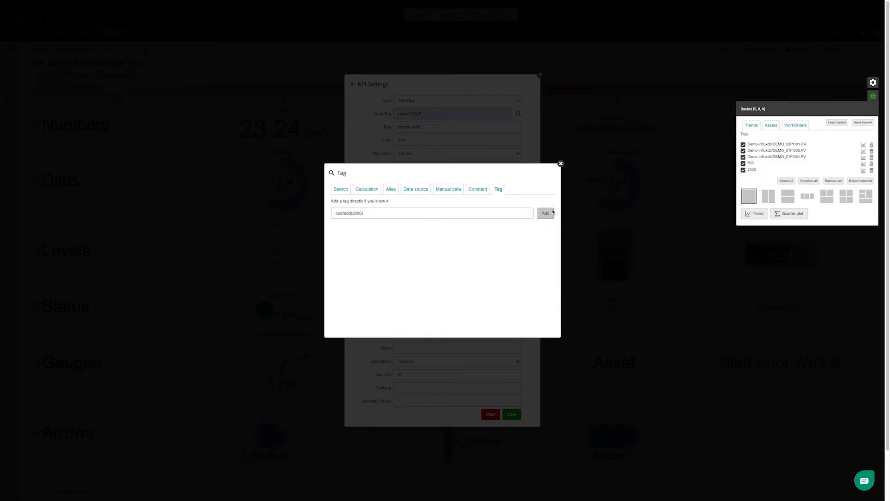
left_click(552, 214)
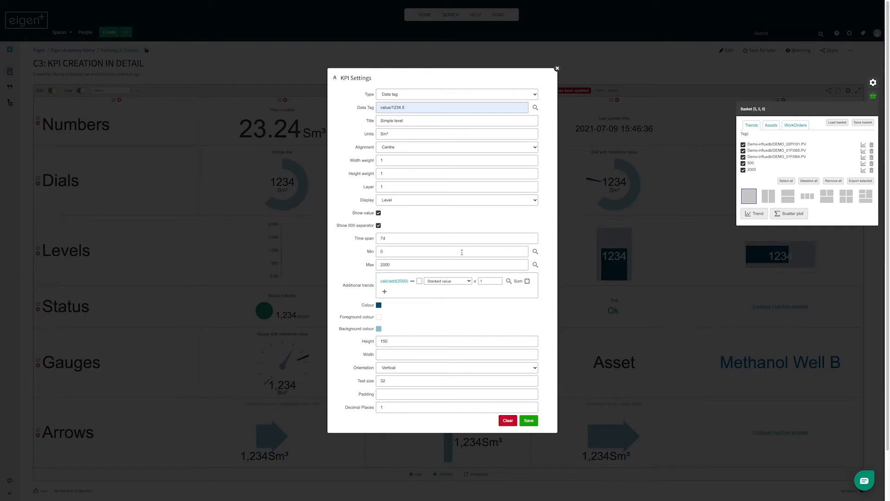
Keep the additional trend as a stacked value, colour it dark grey, and save the KPI settings.
left_click(469, 283)
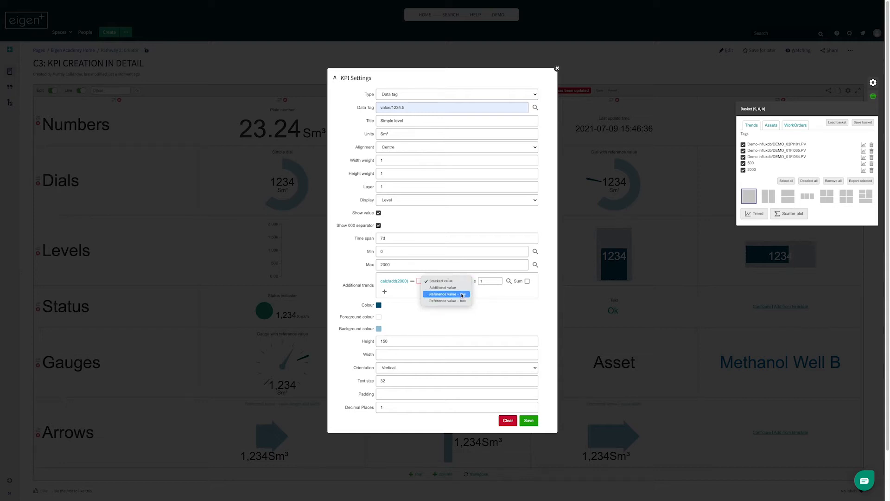
left_click(441, 281)
left_click(420, 281)
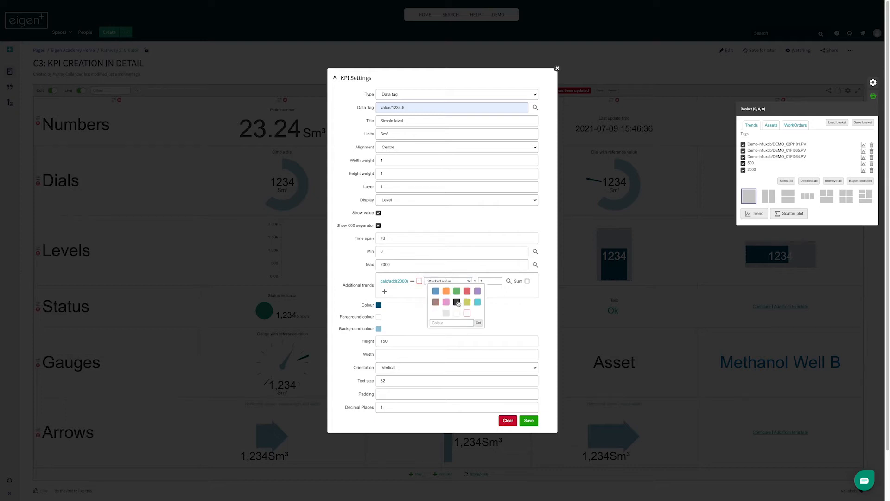
left_click(457, 302)
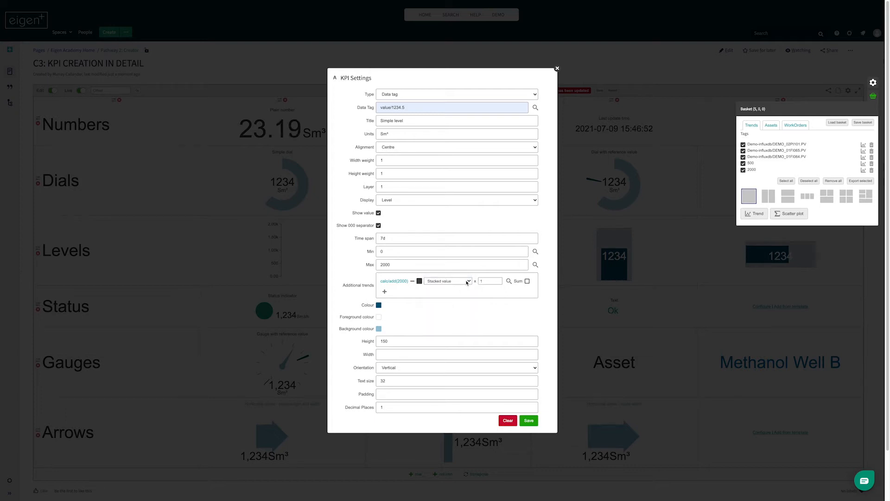
left_click(529, 420)
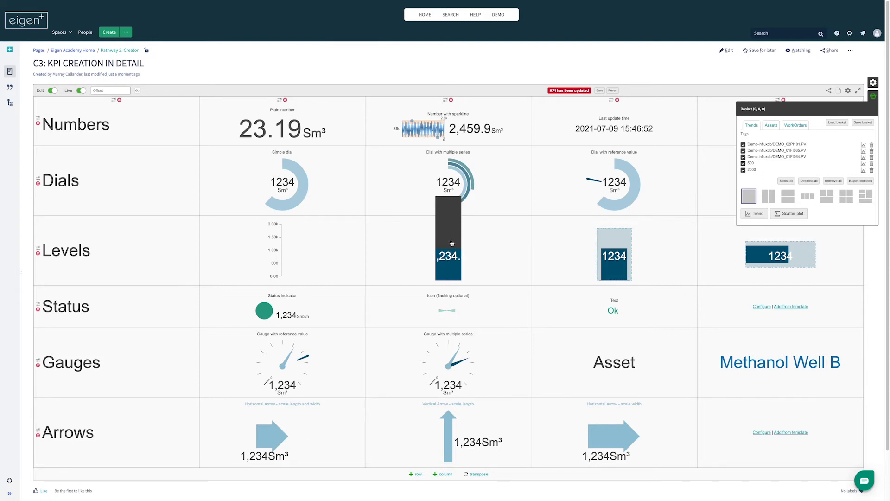
Set the Simple level KPI's width to 100 and save its settings.
left_click(453, 245)
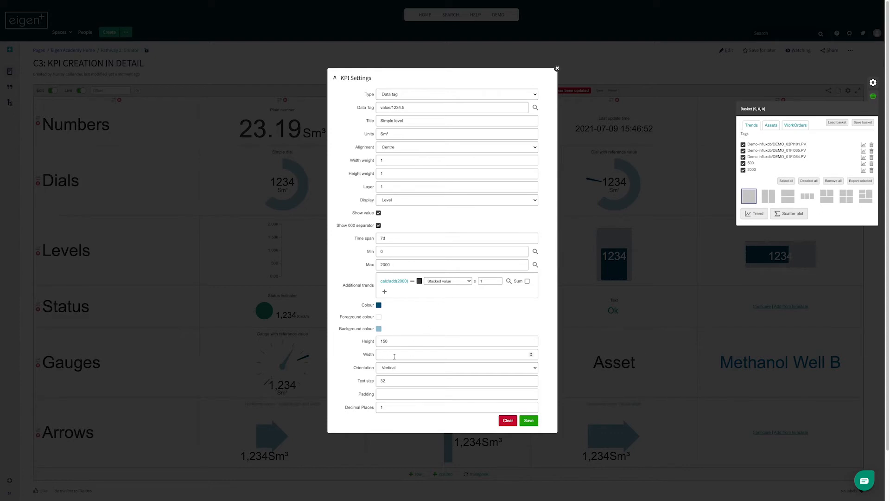
type("100")
left_click(527, 420)
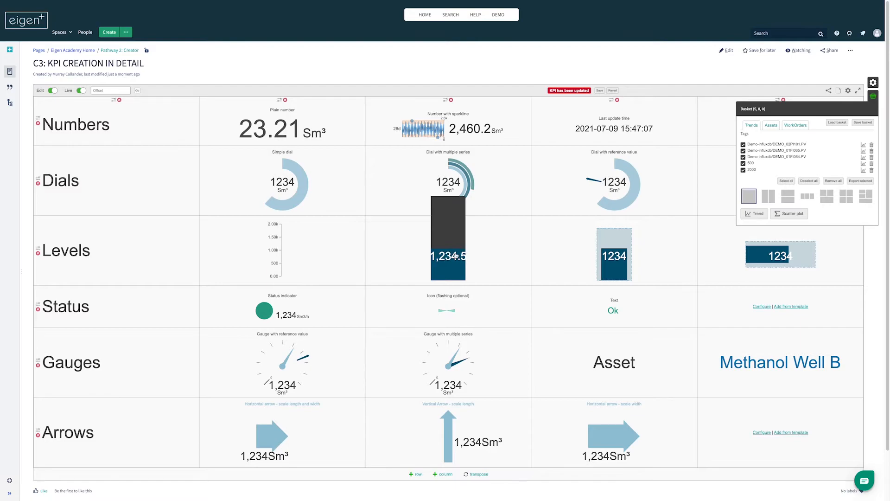
Set the Simple level KPI's width to 150 and save its settings.
left_click(456, 255)
left_click(384, 352)
key("BackSpace")
key("BackSpace")
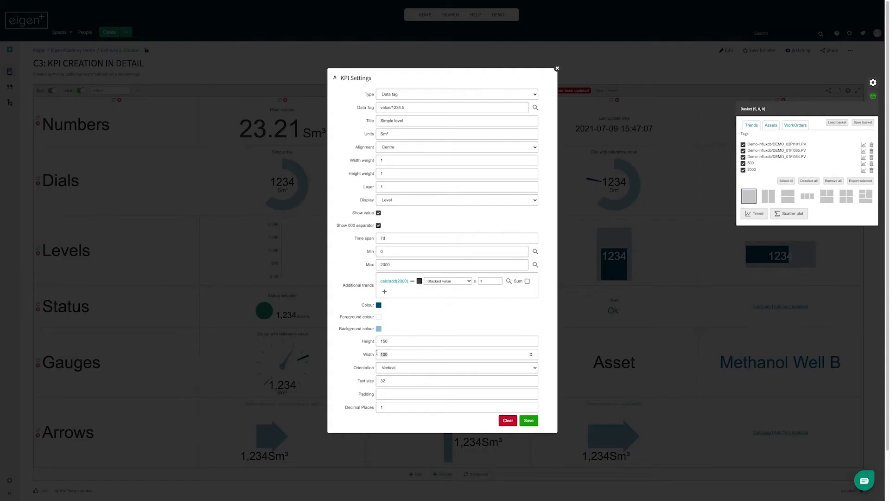
type("50")
left_click(529, 420)
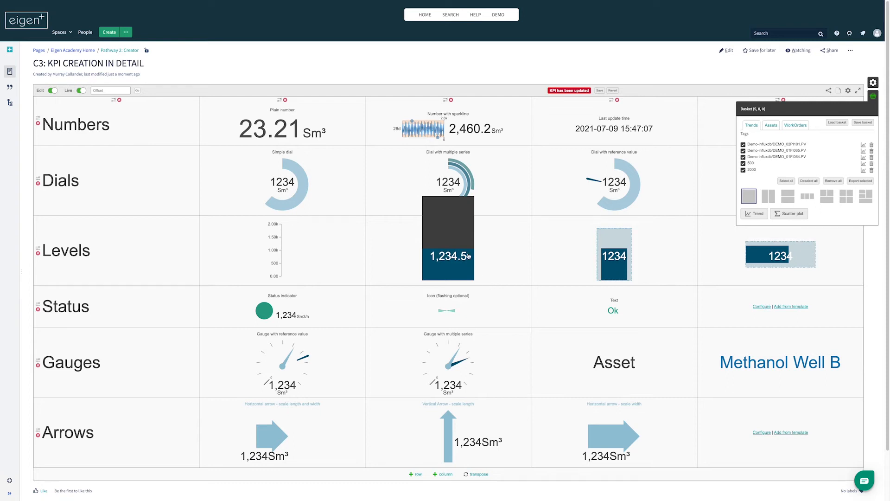
Raise the Simple level KPI's maximum to 3500, keeping the data tag value/1234.5, and save its settings.
left_click(450, 226)
left_click(394, 265)
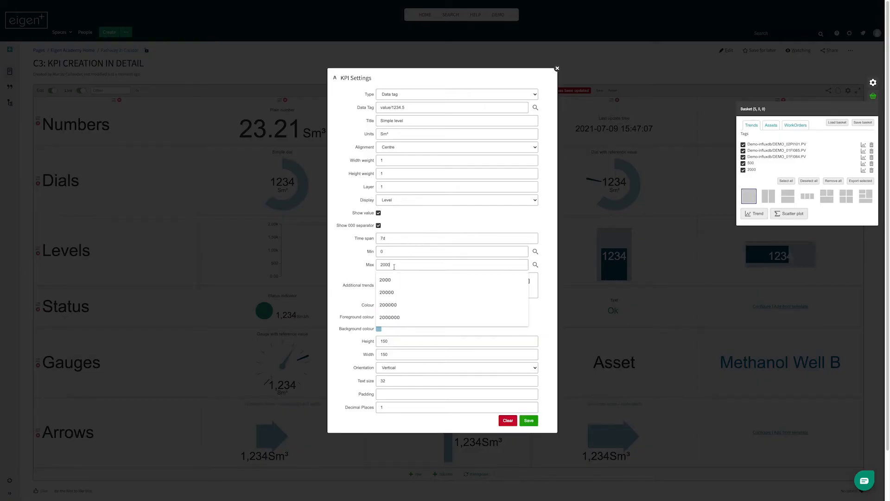
left_click(410, 109)
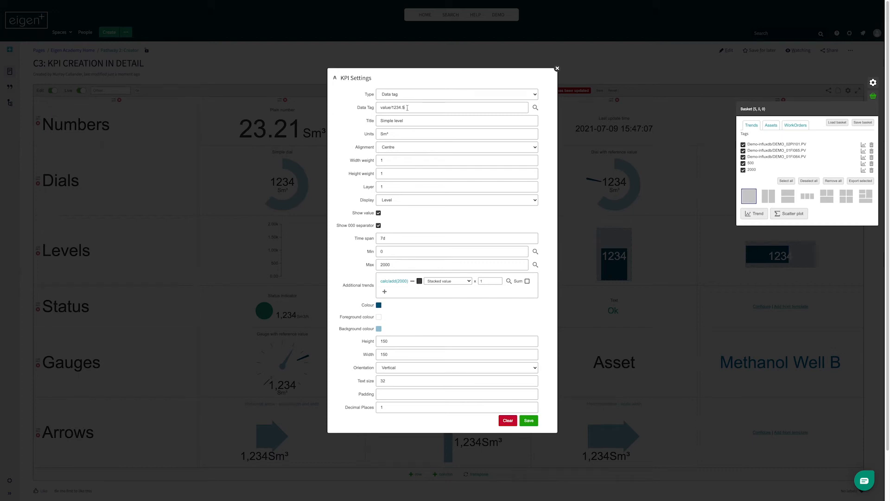
type(".5")
left_click(381, 263)
left_click_drag(381, 262, 385, 265)
type("35")
left_click(529, 421)
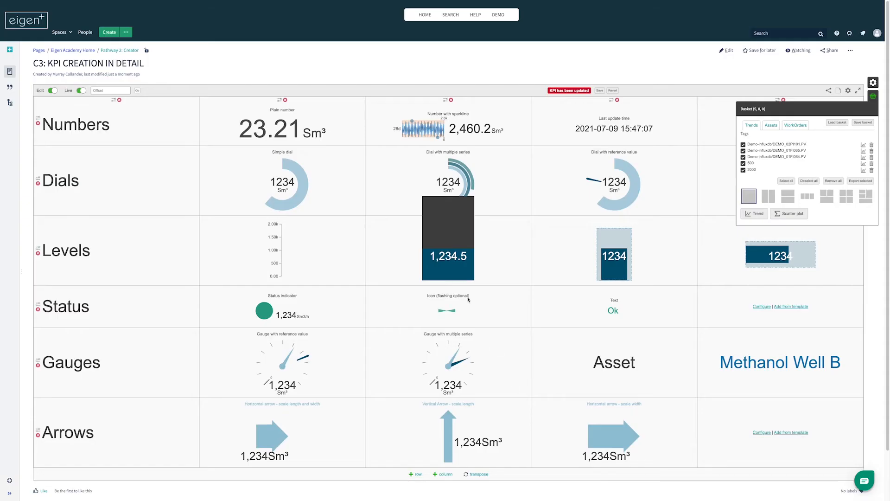
Change the Simple level KPI's additional trend from stacked to Additional value and save its settings.
left_click(455, 255)
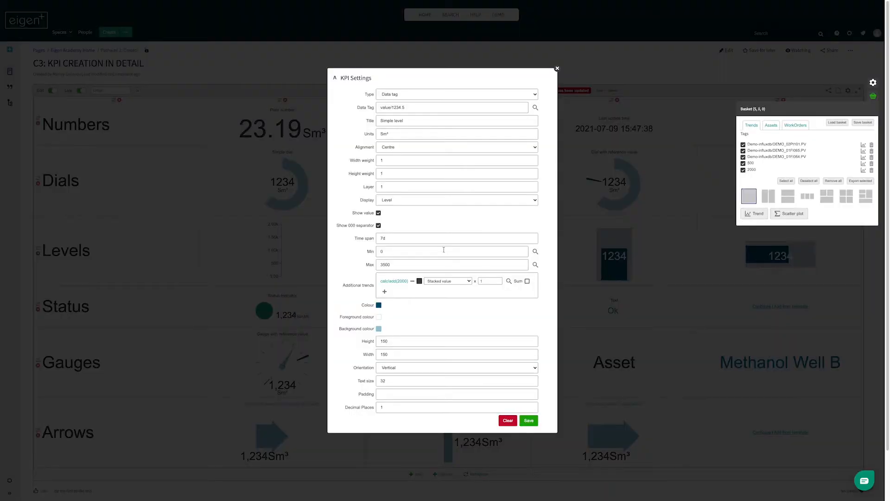
left_click(447, 281)
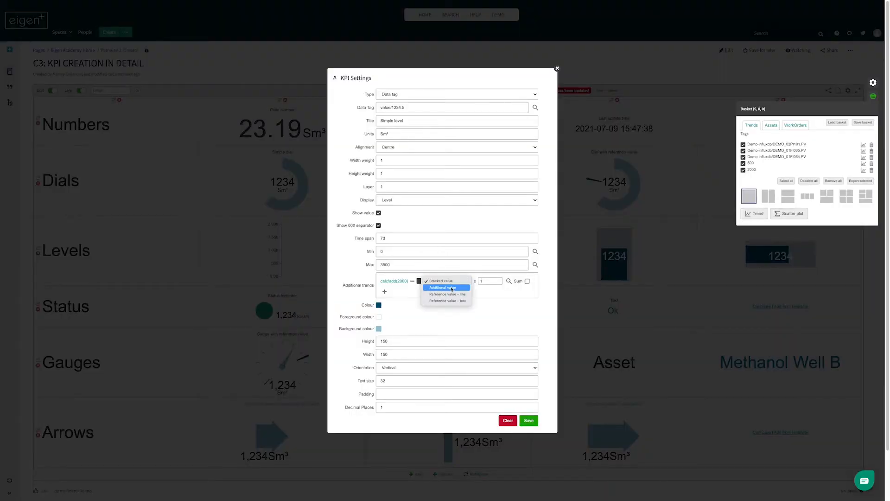
key("Escape")
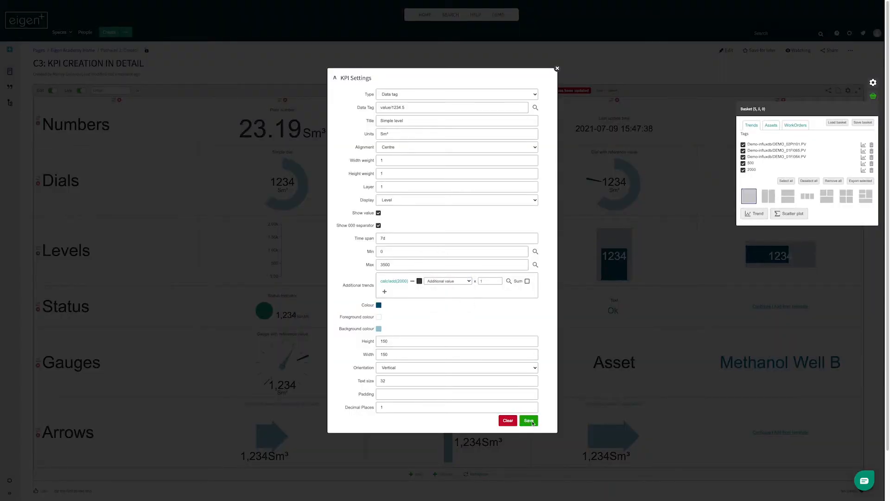
left_click(532, 424)
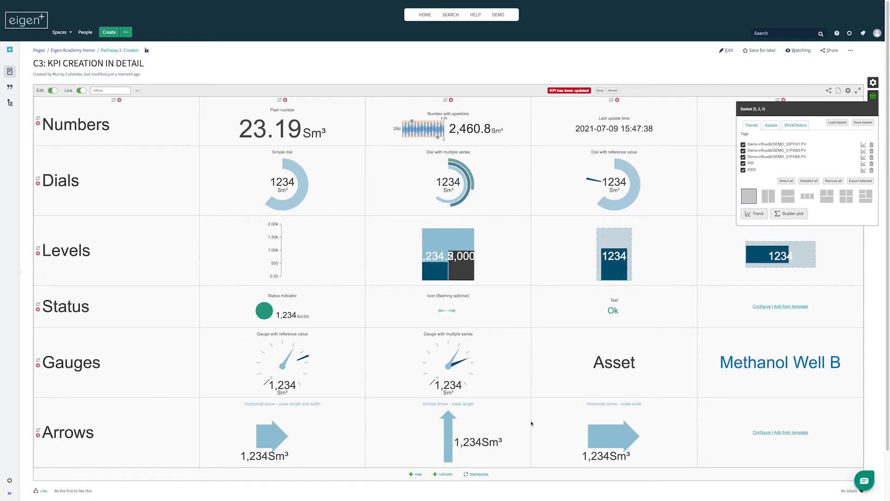
Set the Simple level KPI's text size to 16 and save its settings.
left_click(462, 263)
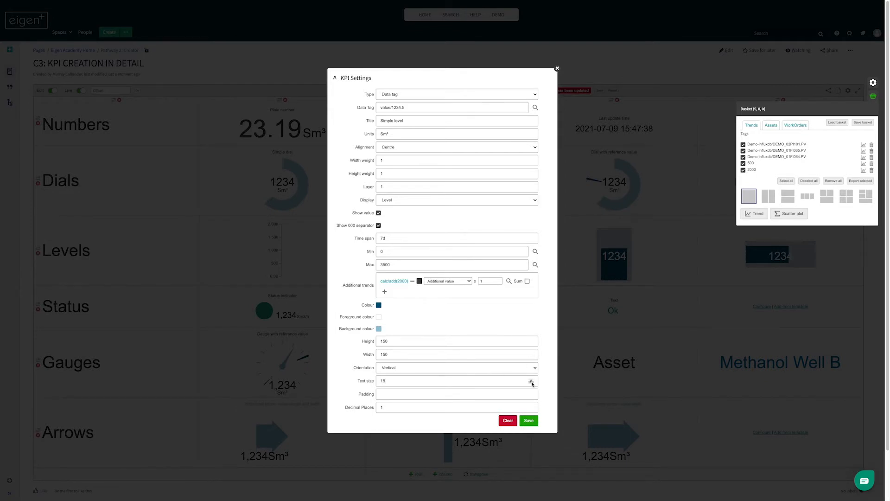
left_click(528, 420)
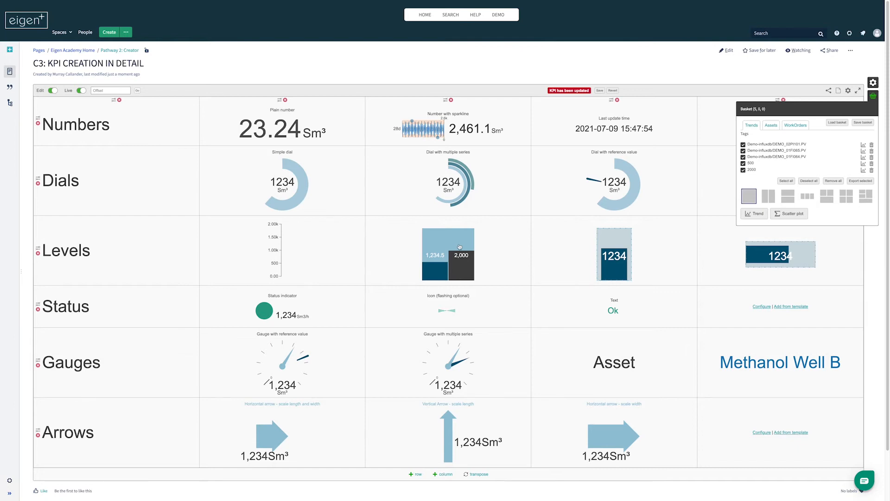
Change the Simple level KPI's additional trend to Reference value - line and save its settings.
left_click(460, 247)
left_click(469, 281)
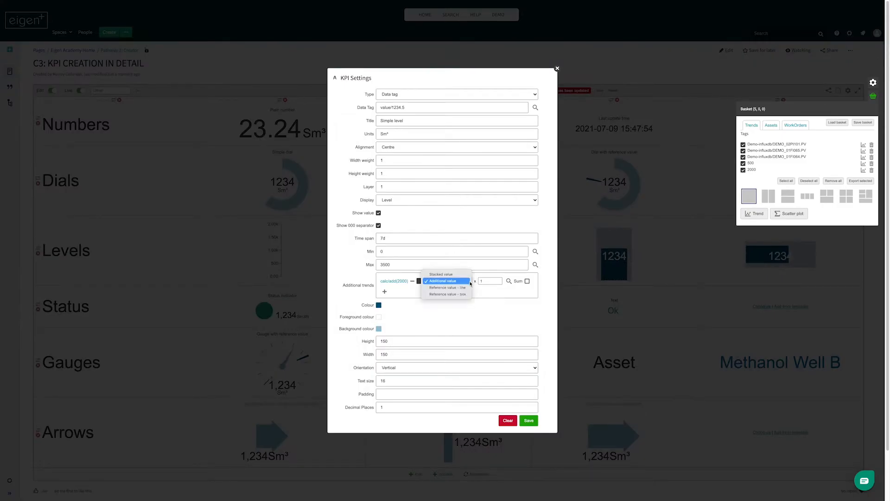
left_click(469, 287)
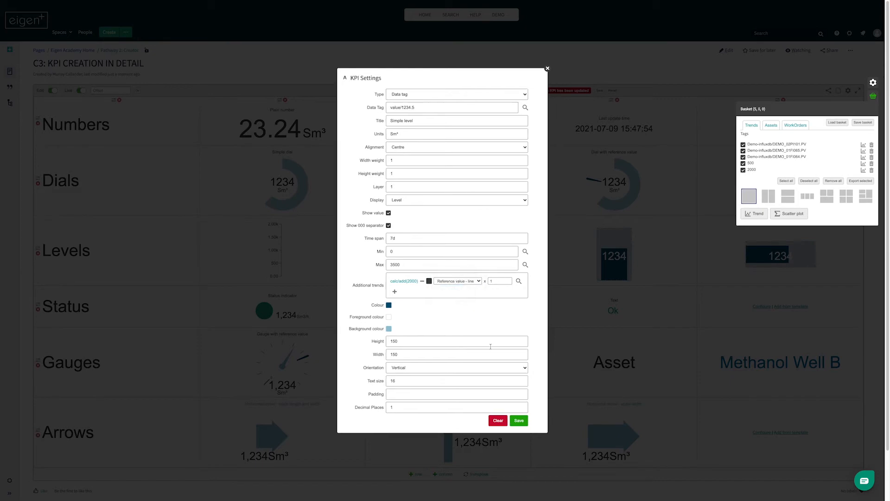
left_click(522, 420)
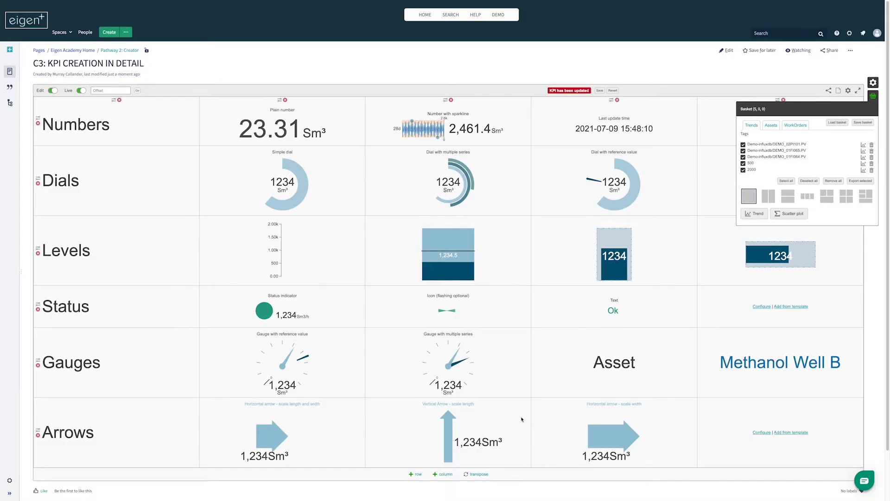
Switch the Simple level KPI's additional trend to Reference value - box and save its settings.
left_click(435, 258)
left_click(479, 282)
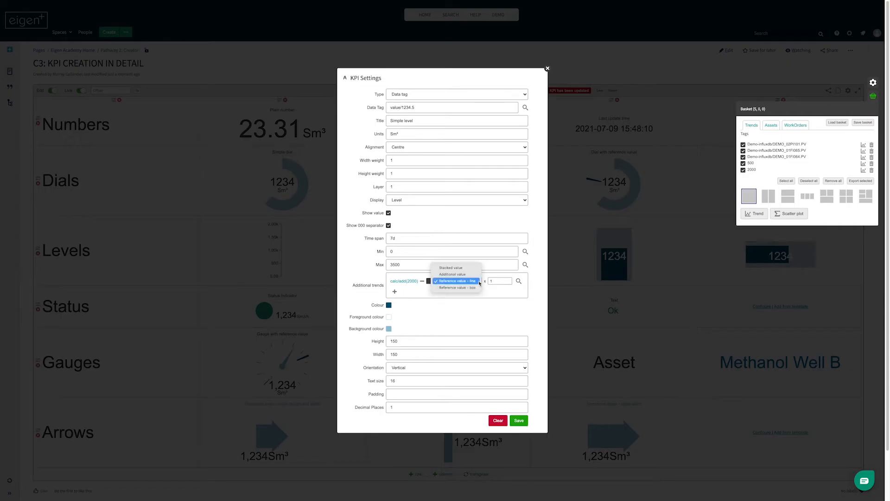
left_click(477, 288)
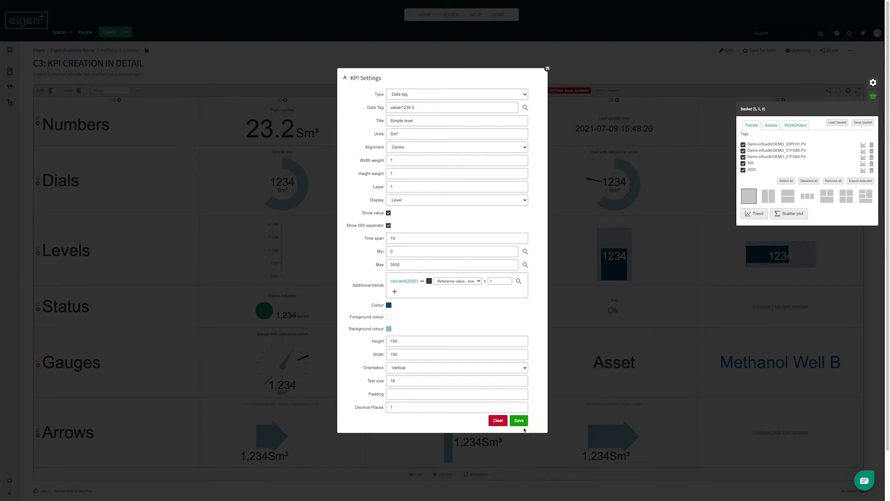
left_click(521, 421)
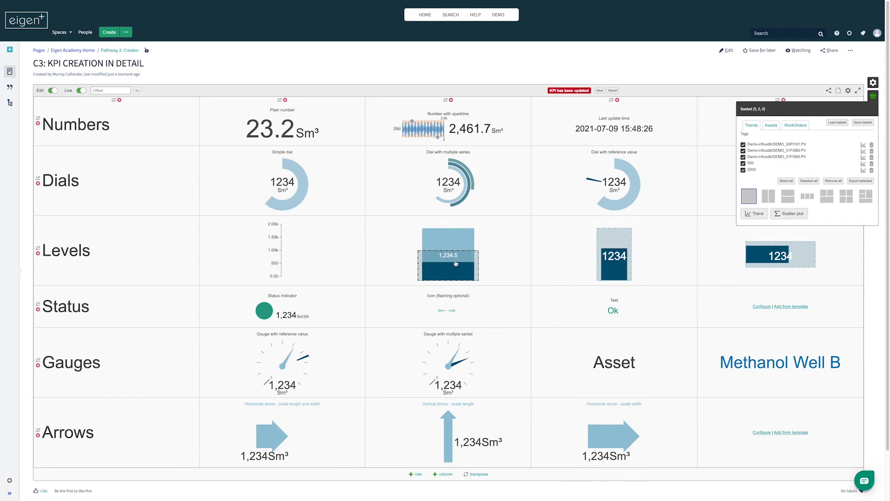
Review the settings of the Level with reference value KPI and close them without changes.
left_click(613, 252)
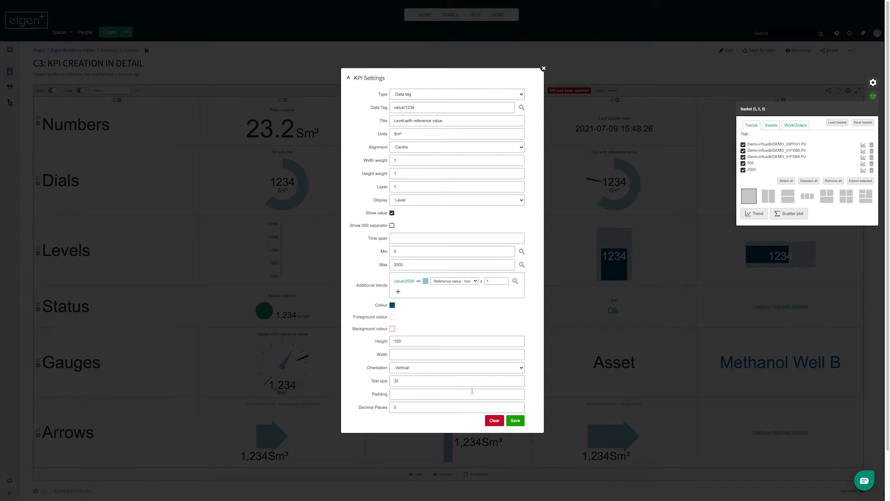
left_click(544, 68)
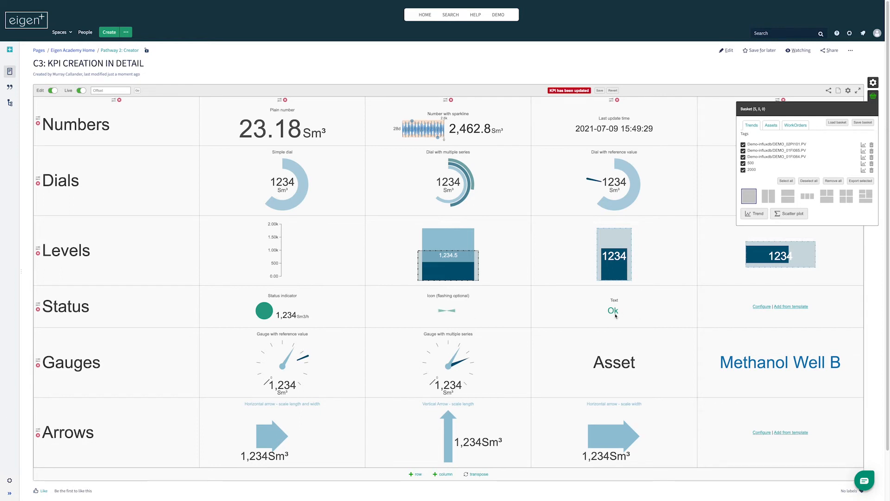
Set the Status indicator KPI's time span to 7d, keeping the Status display and the Custom (number) status type.
left_click(265, 312)
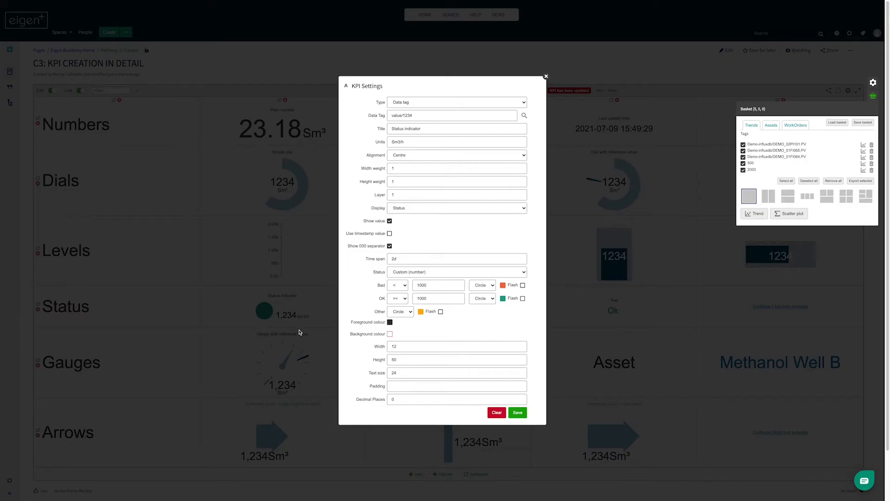
left_click(444, 210)
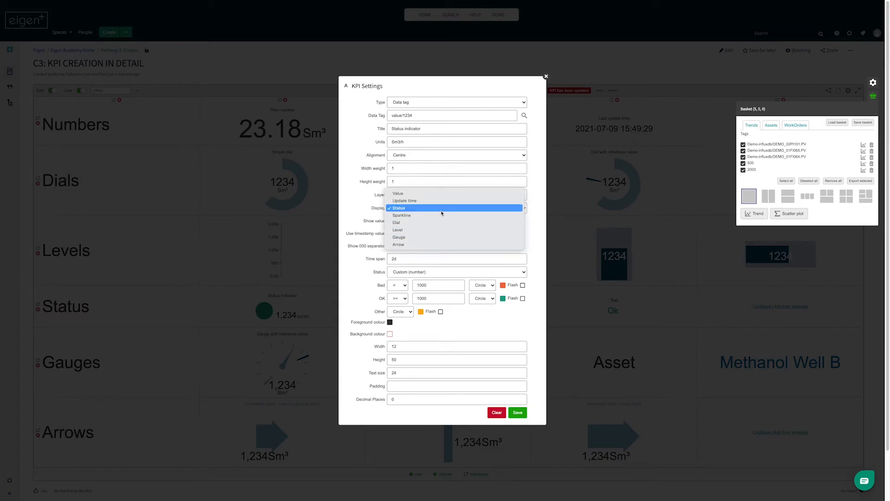
left_click(374, 212)
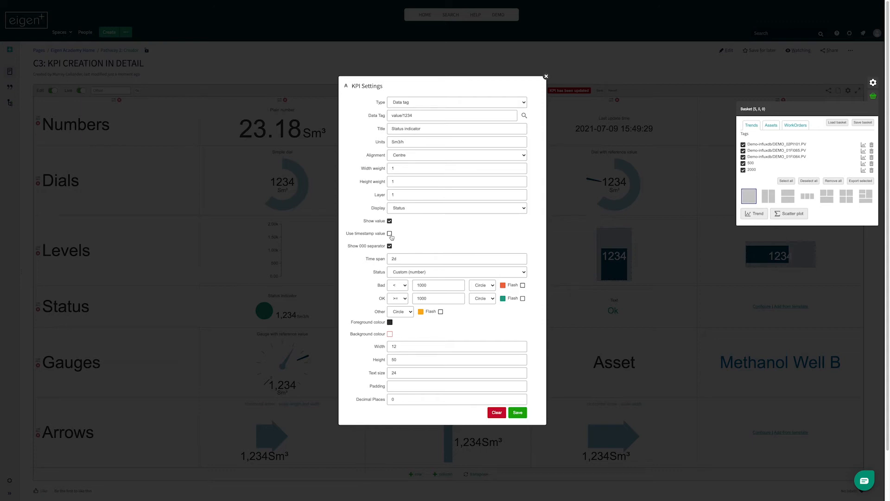
left_click_drag(402, 259, 373, 256)
type("7d")
left_click(428, 273)
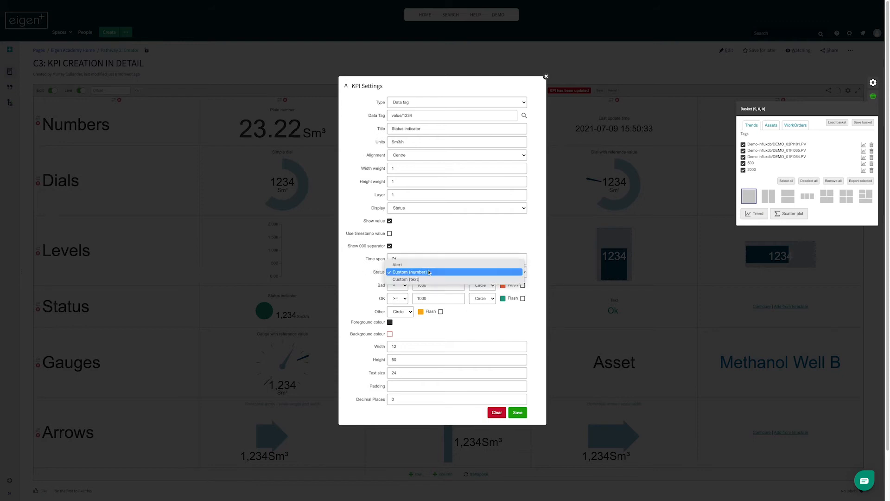
left_click(367, 271)
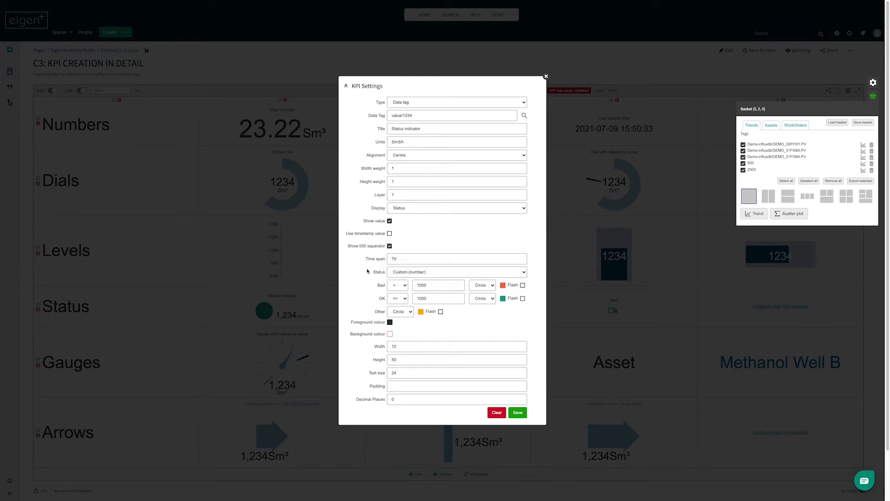
Try the Icon style for the Status indicator's Bad condition, check its icon choices, and restore Circle.
left_click(408, 275)
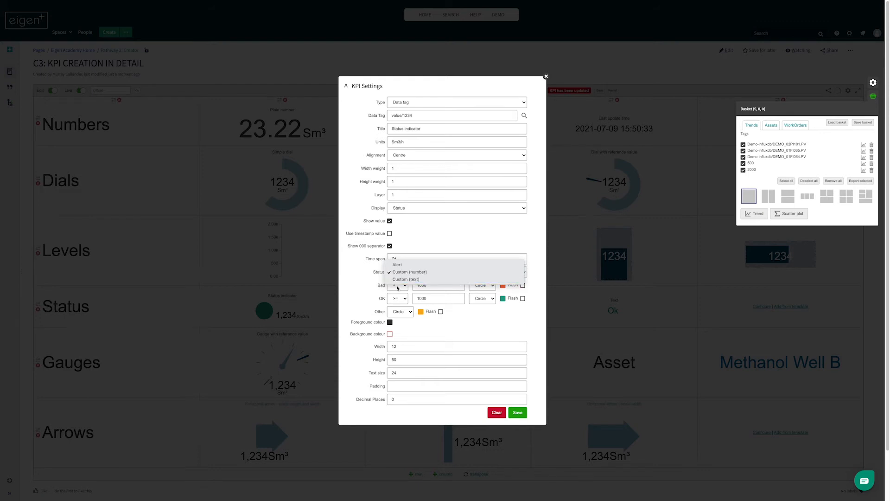
left_click(398, 287)
left_click(493, 285)
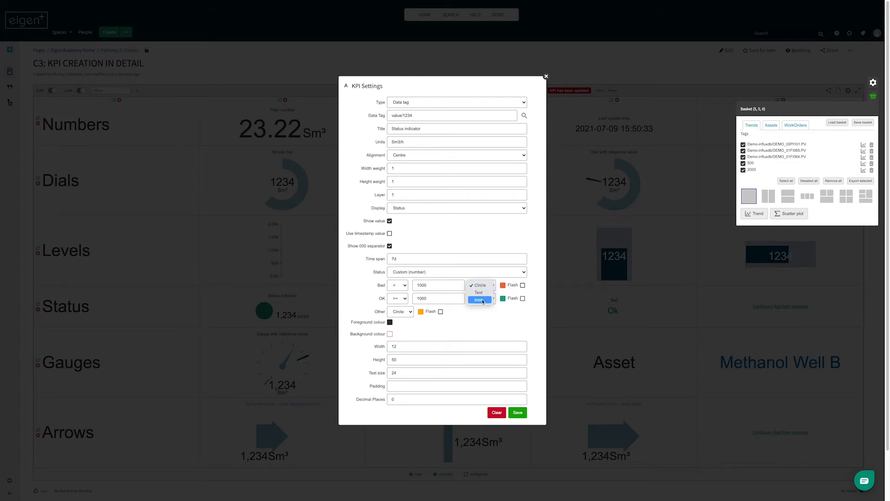
left_click(481, 300)
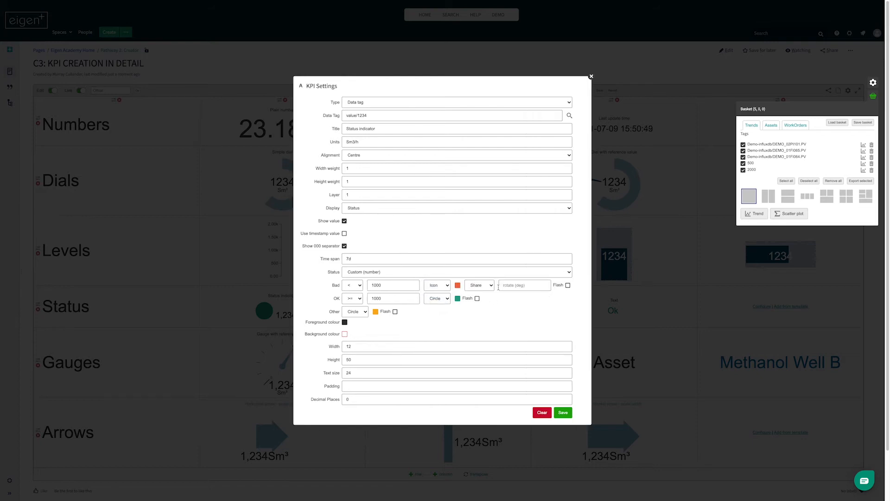
left_click(482, 285)
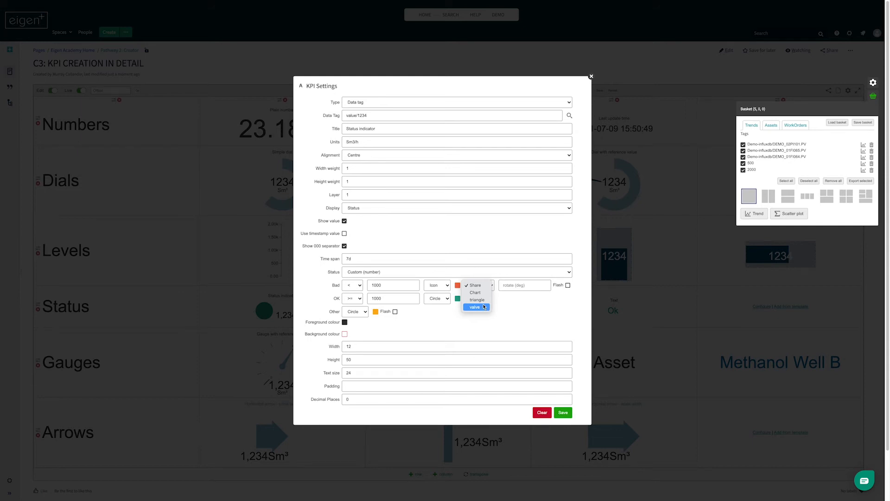
left_click(449, 286)
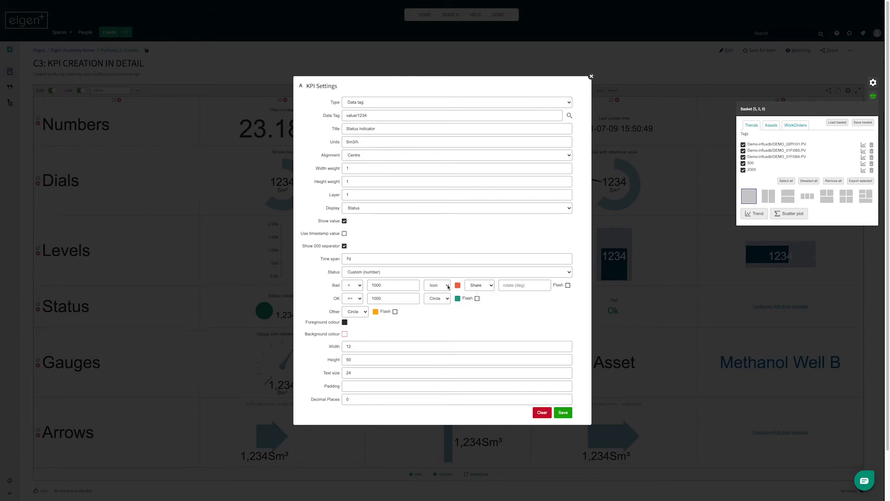
left_click(437, 286)
left_click(434, 277)
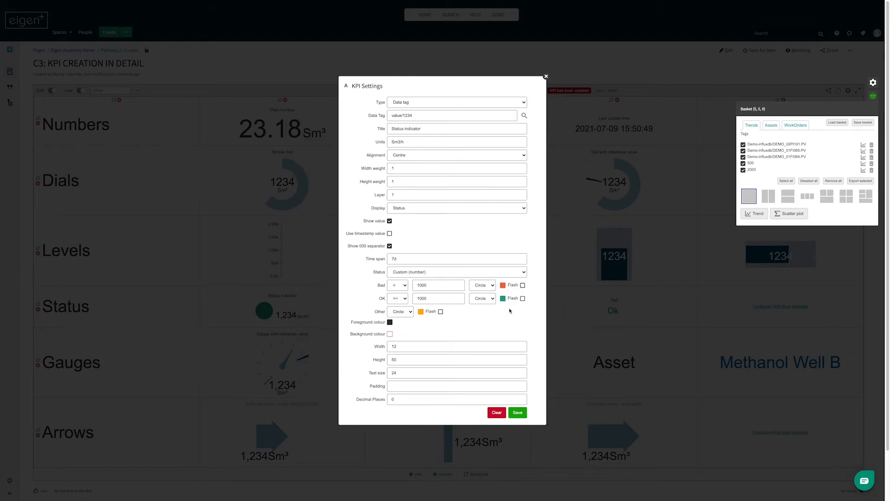
Enable flashing for the Status indicator's Bad condition, raise the OK threshold to 2000, and save its settings.
left_click(503, 285)
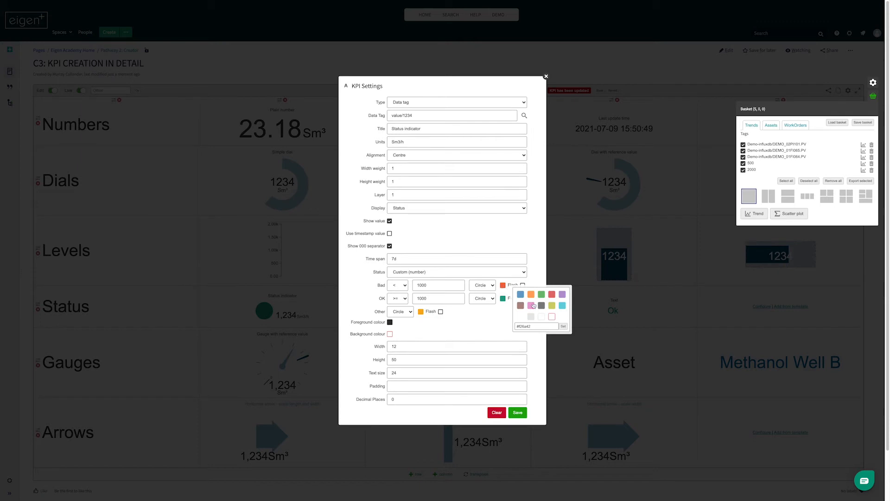
left_click_drag(533, 327, 516, 326)
left_click(486, 322)
left_click(523, 286)
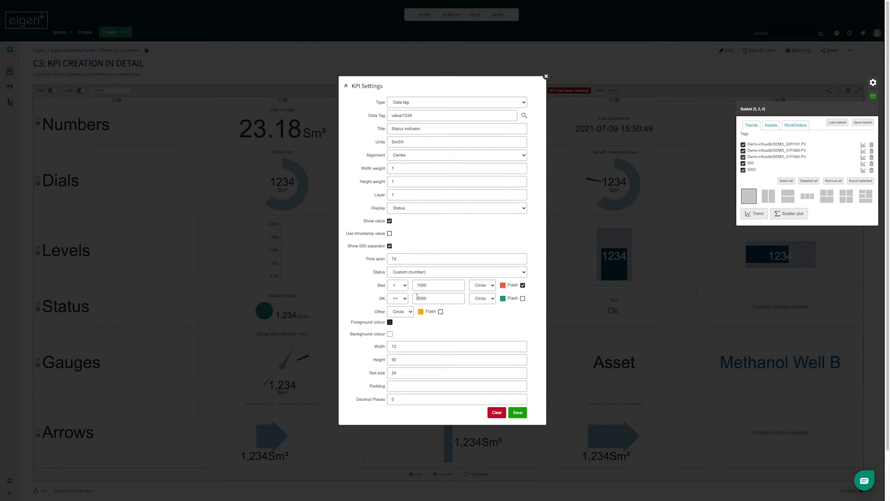
left_click(521, 411)
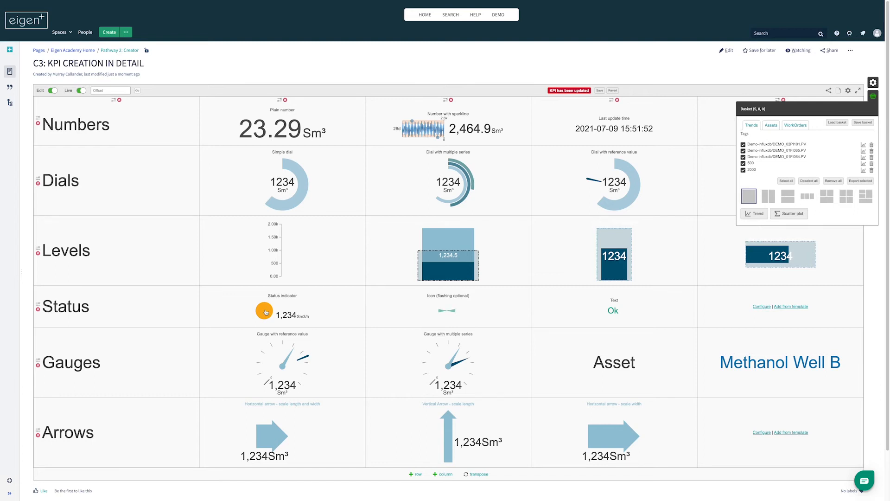
Review the condition settings of the Icon (flashing optional) and Text status KPIs without changing them.
left_click(450, 314)
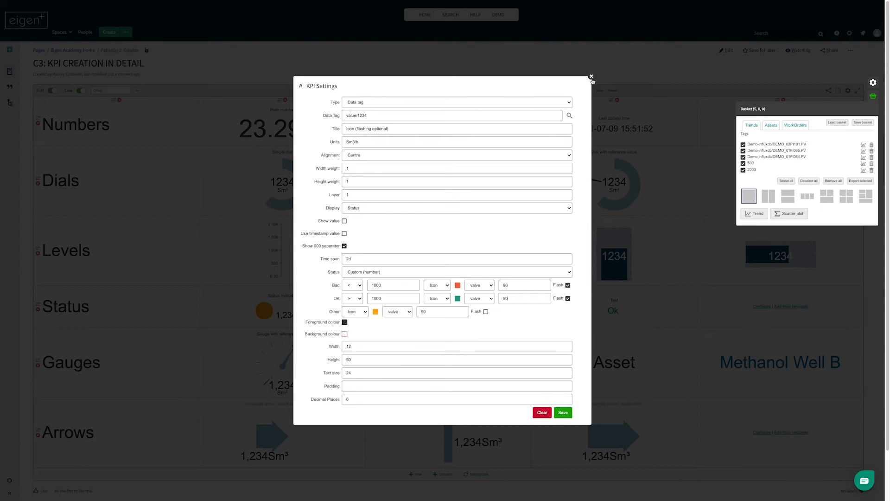
left_click(592, 76)
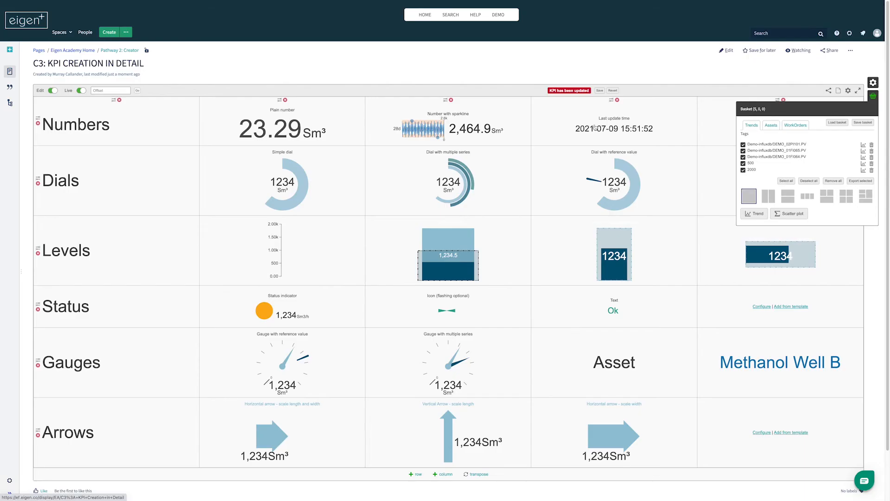
left_click(614, 311)
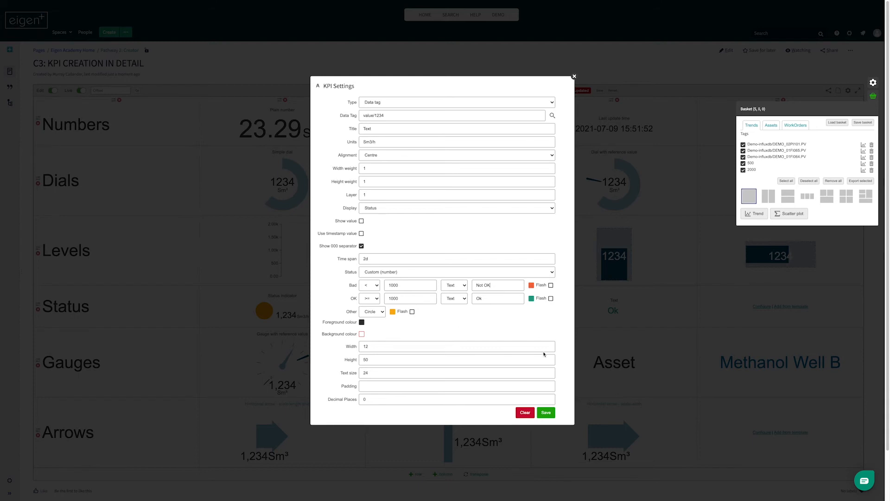
left_click(495, 284)
left_click(294, 181)
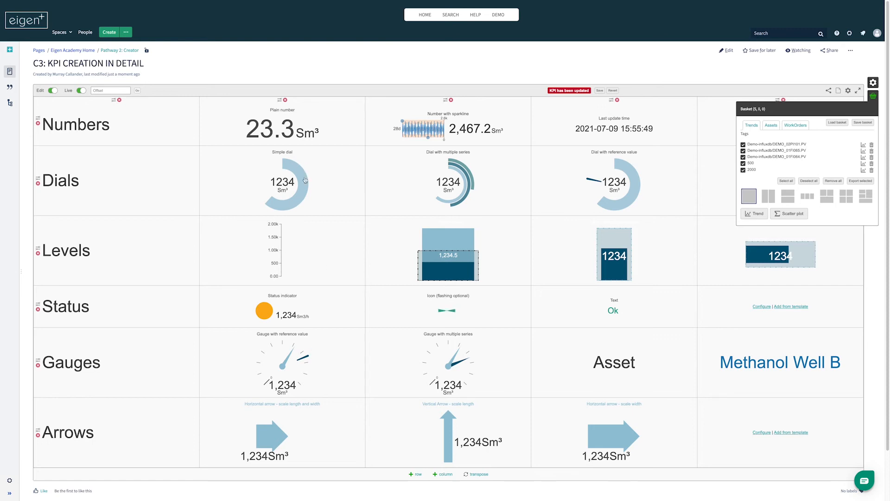
Try enabling the 000 separator and a 7d time span for the Simple dial KPI, and close its settings without saving.
left_click(289, 182)
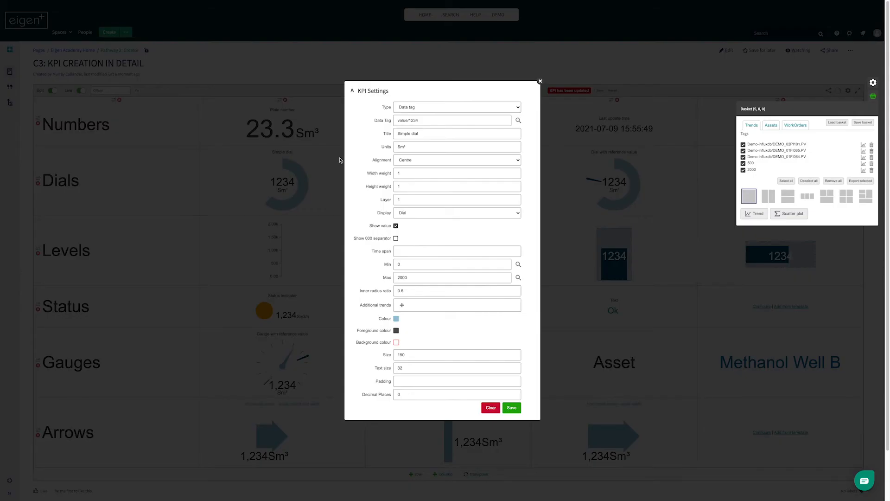
left_click(425, 212)
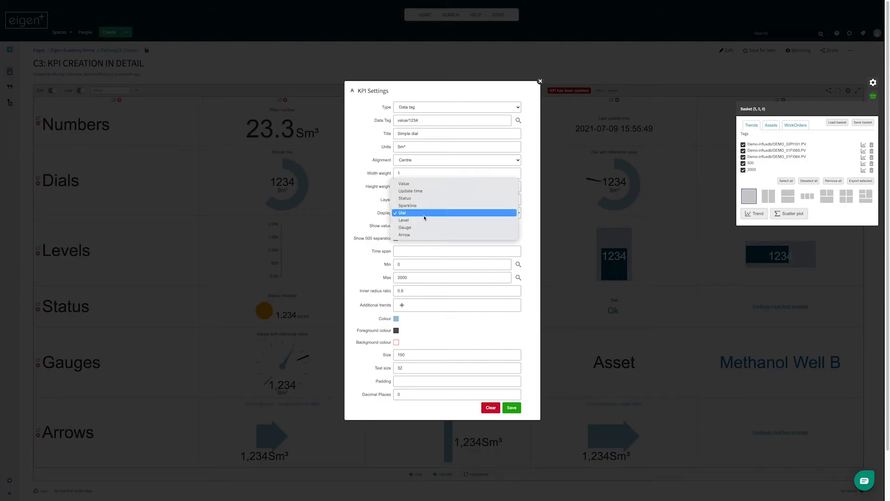
key("Escape")
left_click(396, 226)
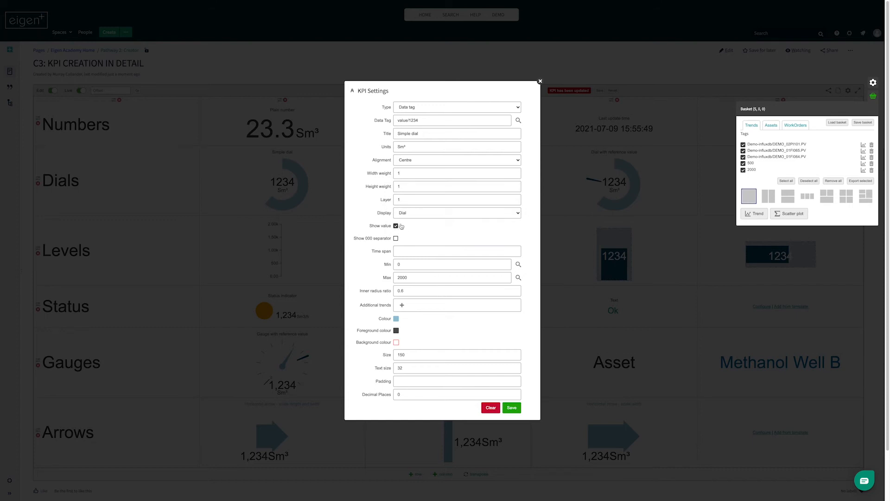
left_click(396, 238)
left_click(412, 251)
type("7")
scroll(392, 265, "down", 1)
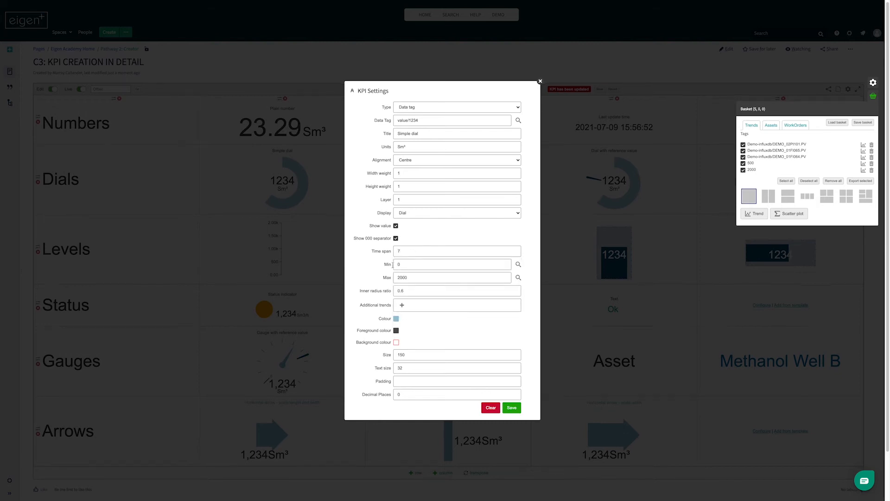
left_click(416, 254)
left_click(412, 265)
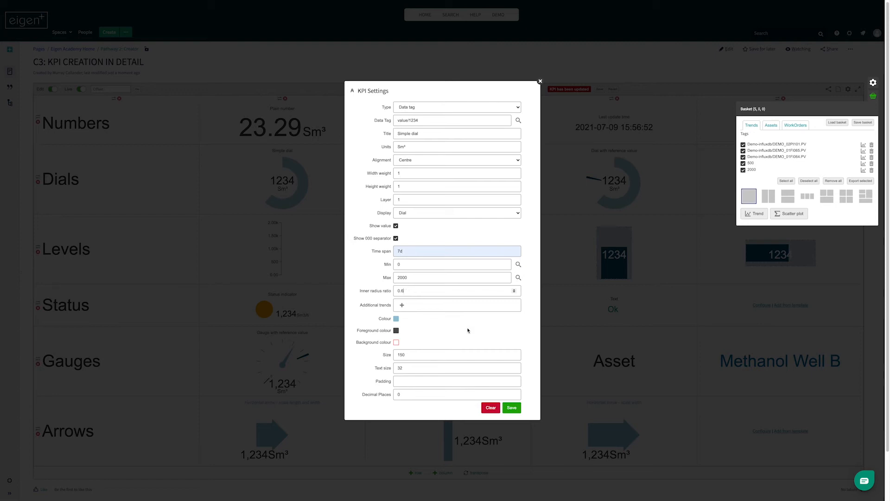
left_click(540, 82)
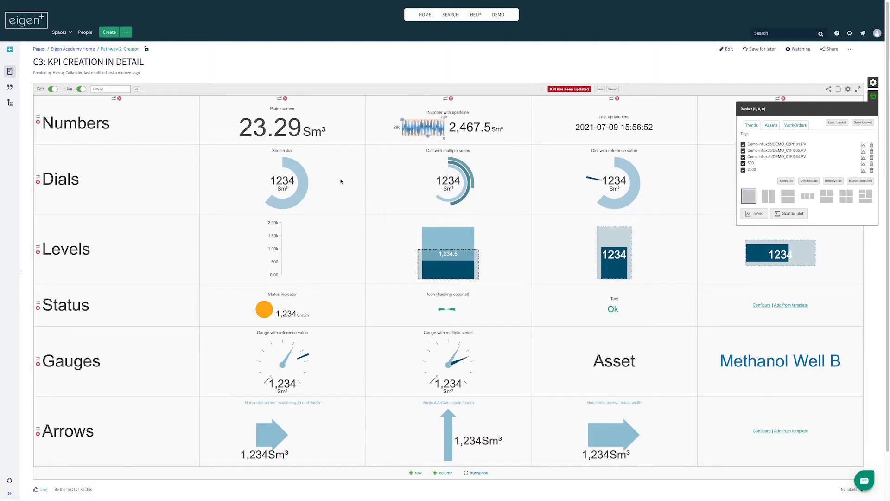
Try inner radius ratios of 0.1 and 0.9 for the Simple dial, saving the settings each time.
left_click(288, 179)
left_click(410, 290)
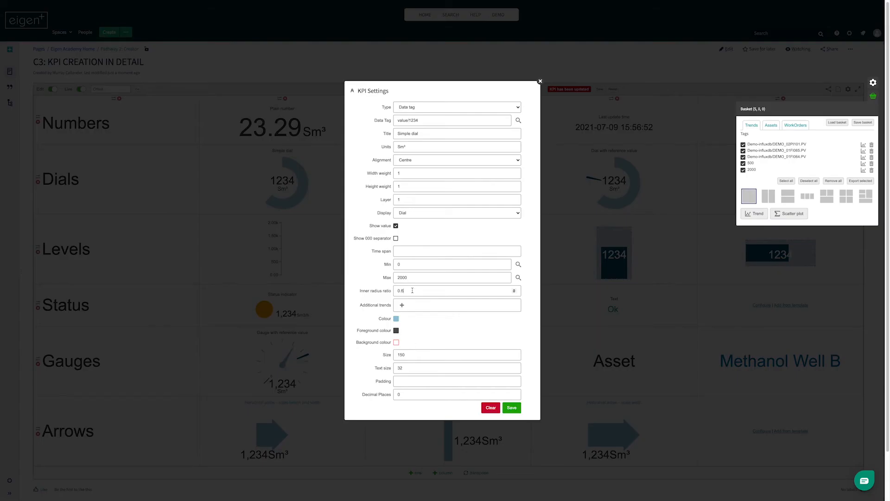
left_click(512, 407)
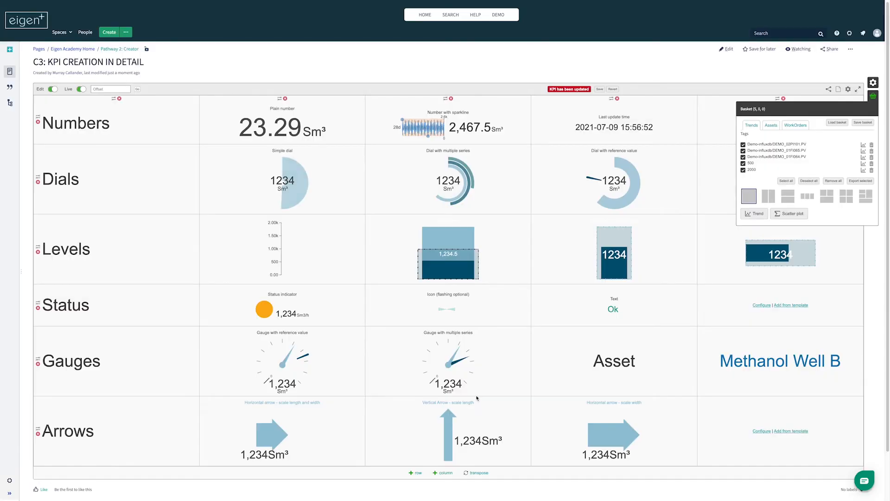
left_click(289, 198)
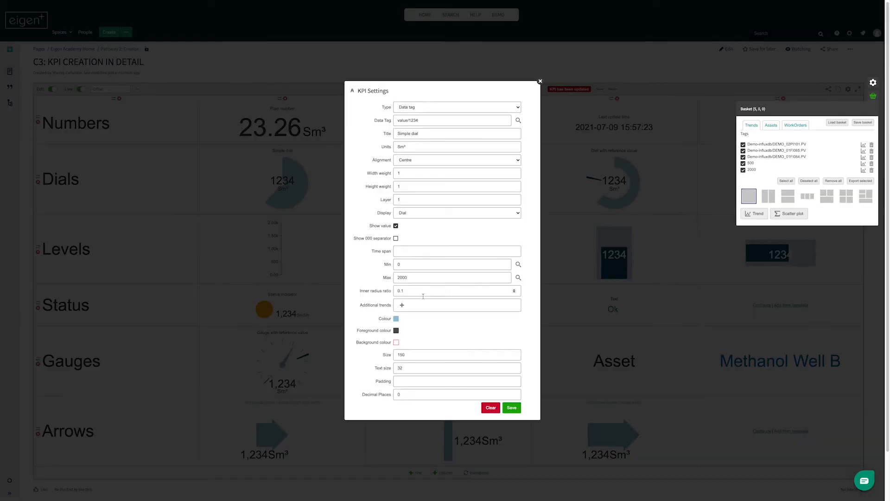
type("1")
key("BackSpace")
type("9")
left_click(519, 408)
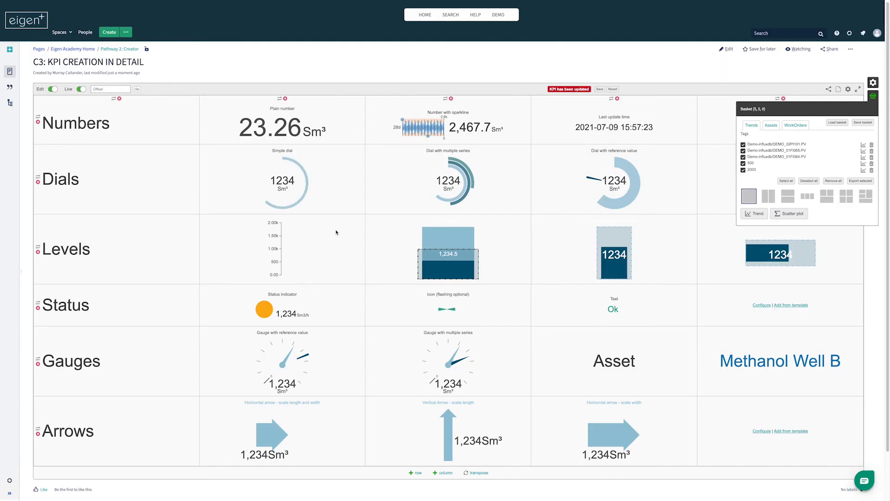
Set the Simple dial's inner radius ratio to 0.8 and its background colour to light grey, and save.
left_click(283, 189)
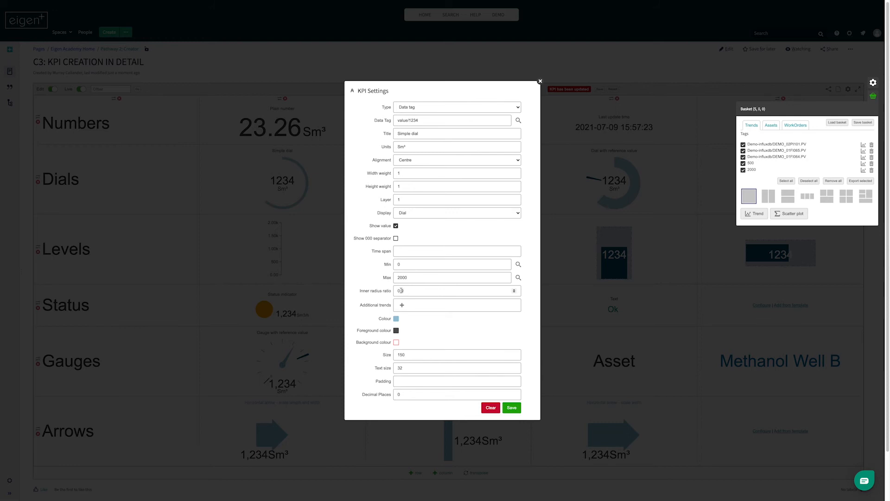
key("BackSpace")
type("8")
left_click(397, 344)
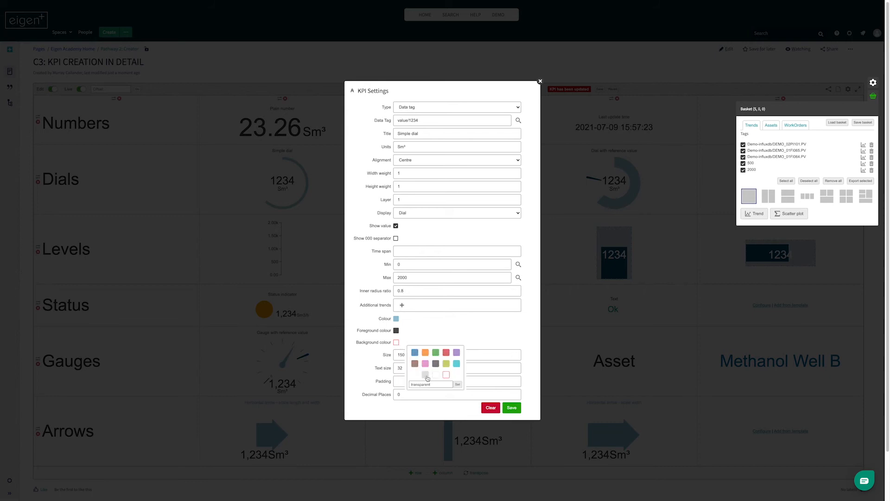
left_click(426, 376)
left_click(512, 408)
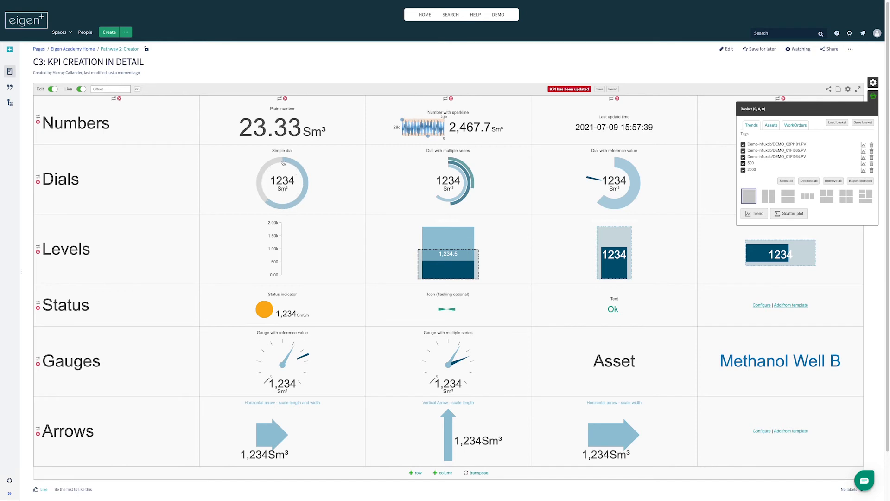
Add the basket's 2000 tag, calc/add(2000), as an additional trend to the Simple dial.
left_click(288, 186)
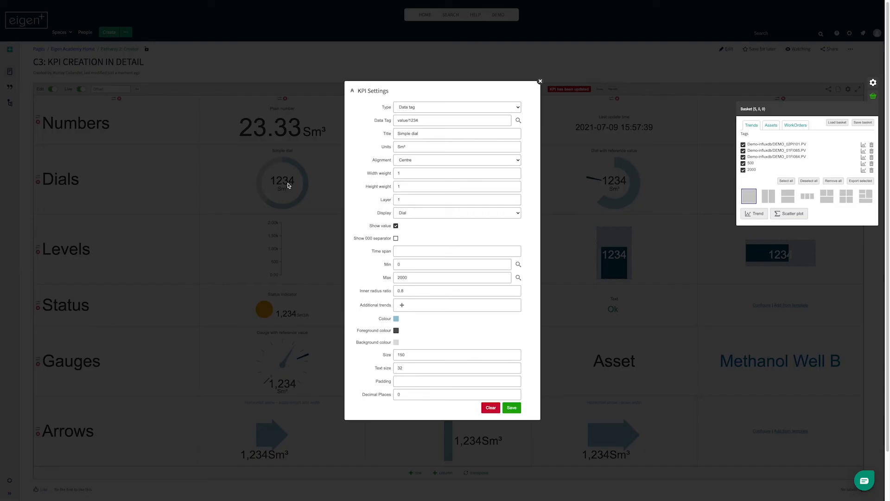
left_click(402, 306)
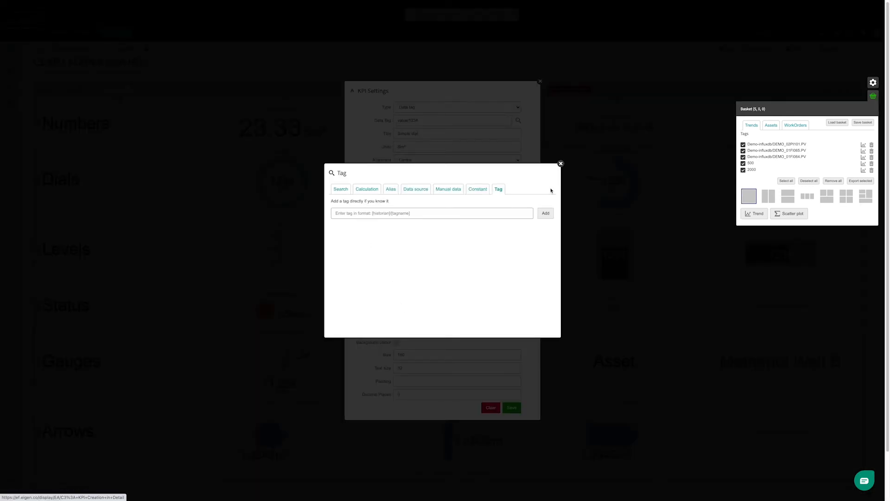
left_click_drag(751, 170, 417, 215)
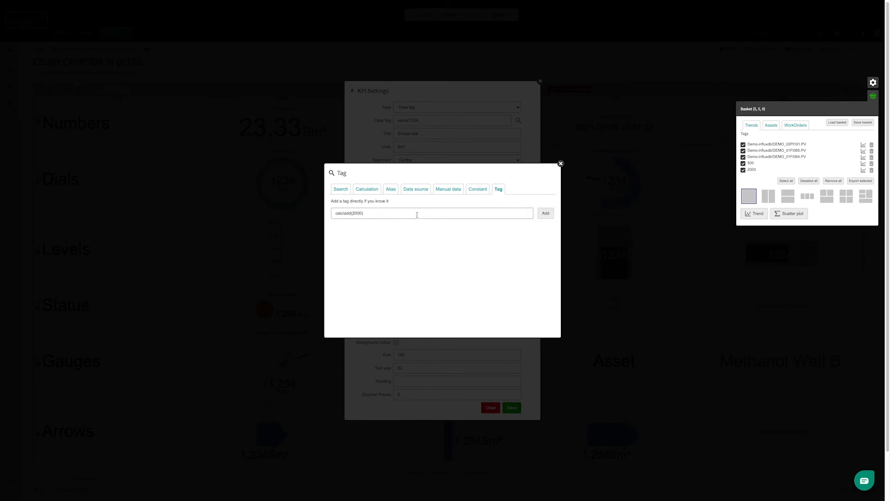
left_click(546, 213)
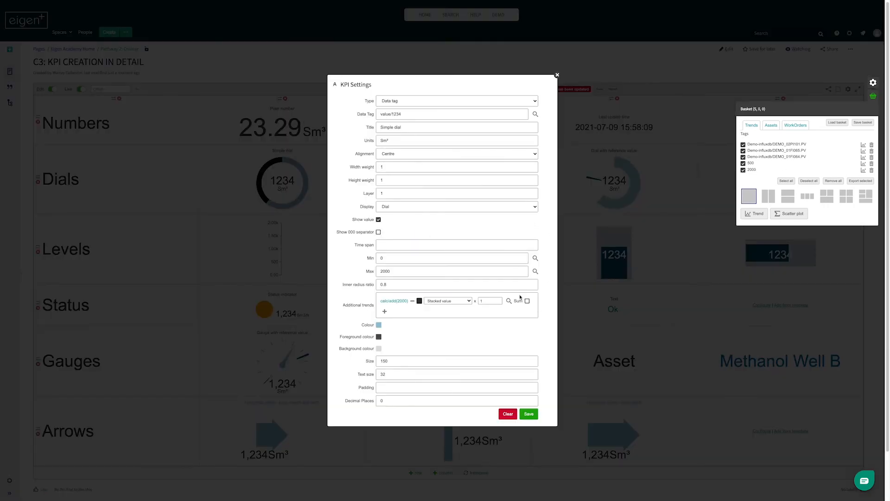
Try Additional value for the Simple dial's added trend, review the other display types, and restore Stacked value.
left_click(469, 303)
left_click(467, 308)
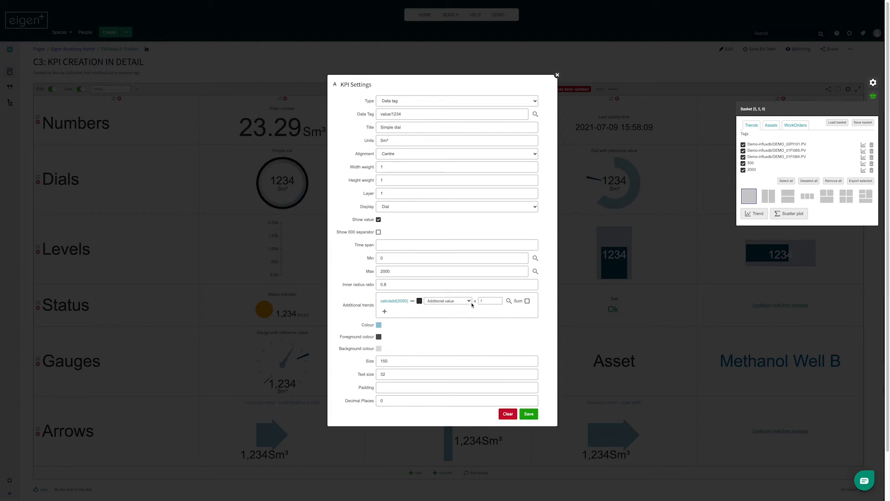
left_click(472, 304)
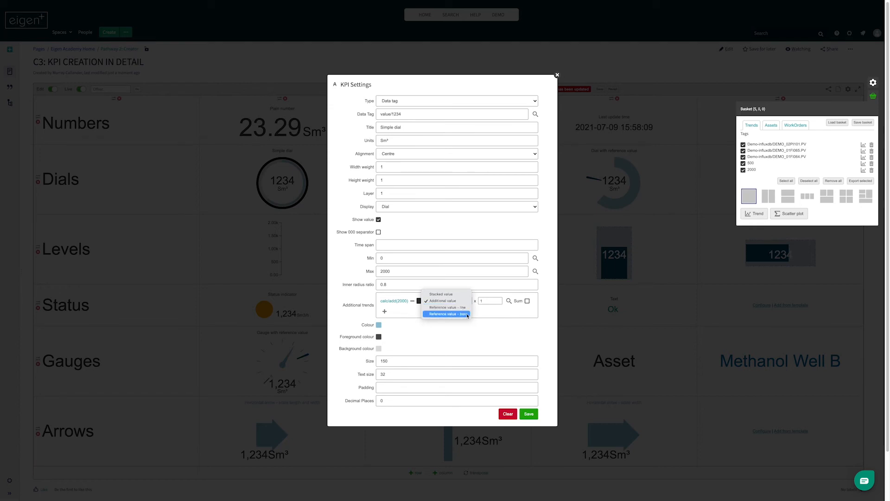
left_click(408, 309)
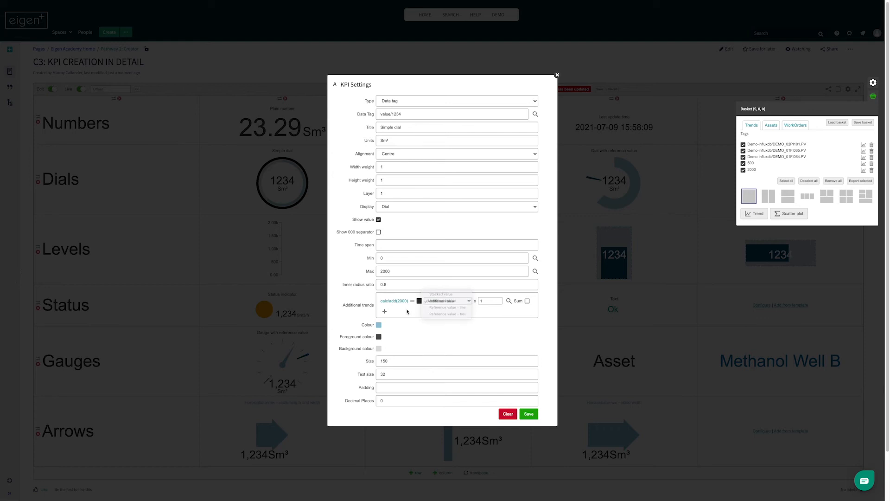
left_click(467, 305)
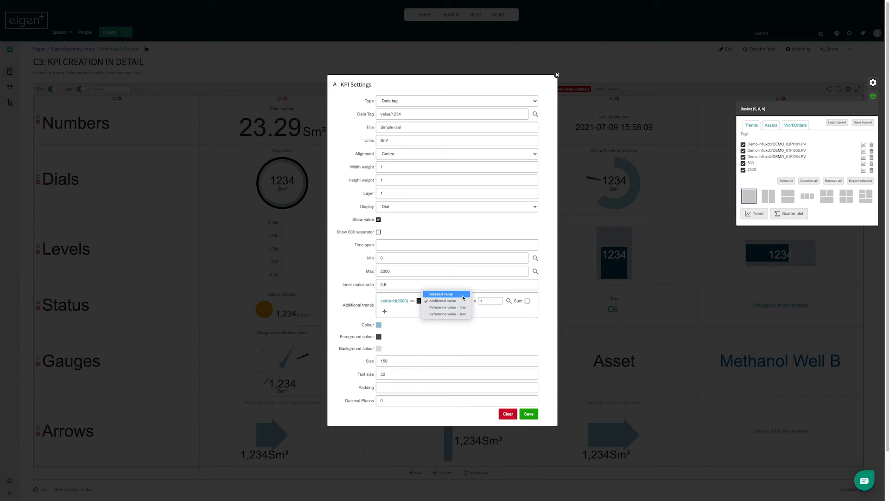
left_click(463, 294)
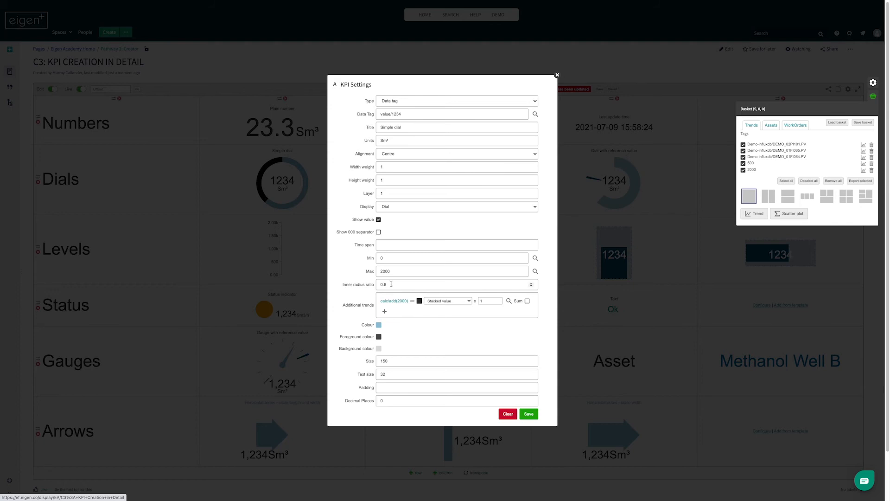
Set the Simple dial's maximum to 3500 and save its settings.
left_click(379, 271)
key("ctrl+a")
type("3500")
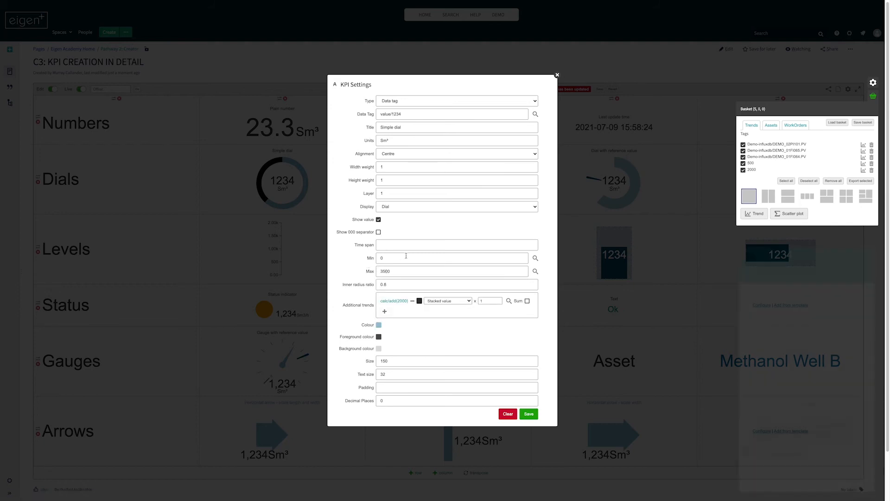
left_click(529, 413)
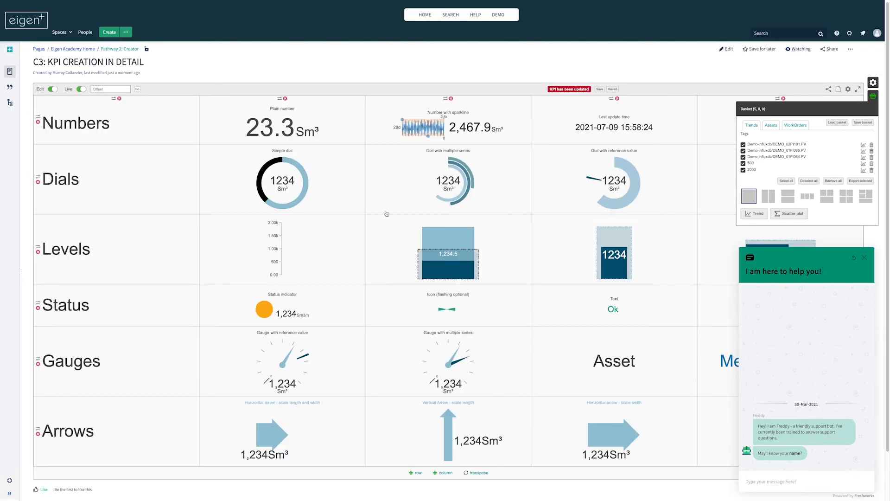
Enable Sum for the Simple dial's calc/add(2000) trend and save the settings.
left_click(284, 181)
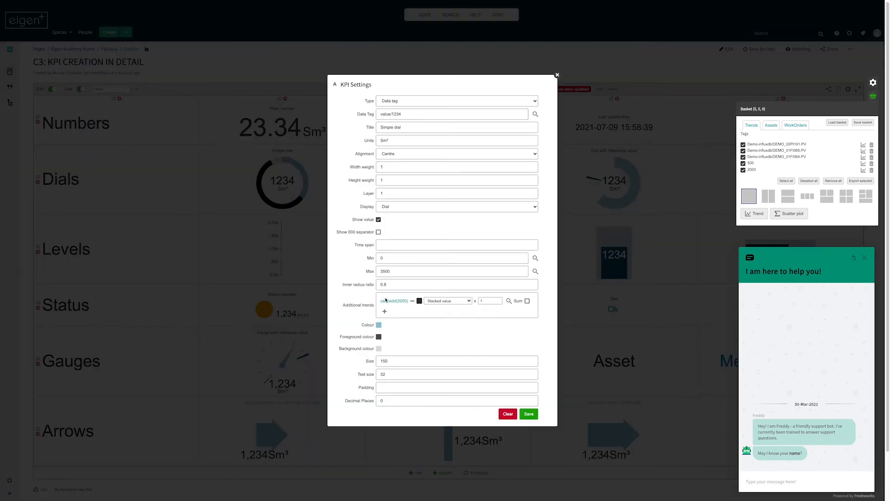
left_click(527, 301)
left_click(529, 414)
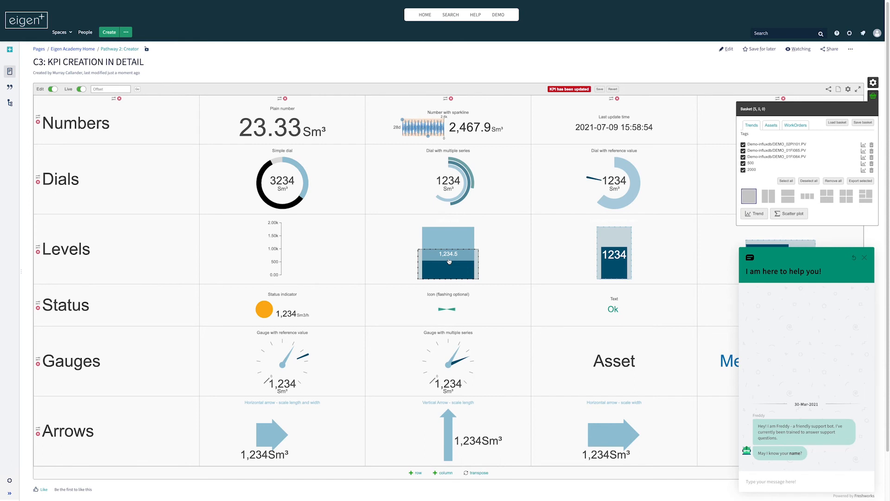
Try saving a multiplier of 10 for the first additional trend of the Dial with multiple series, then restore it to 1.
left_click(449, 183)
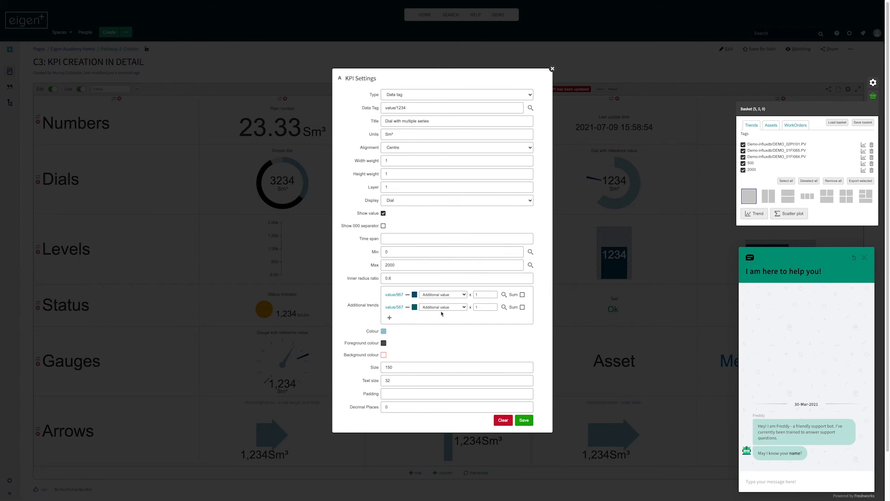
left_click(481, 295)
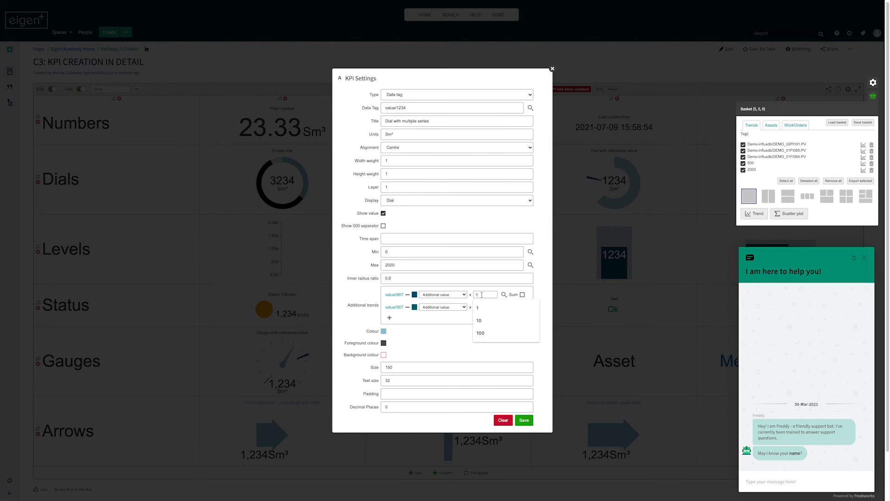
left_click(450, 322)
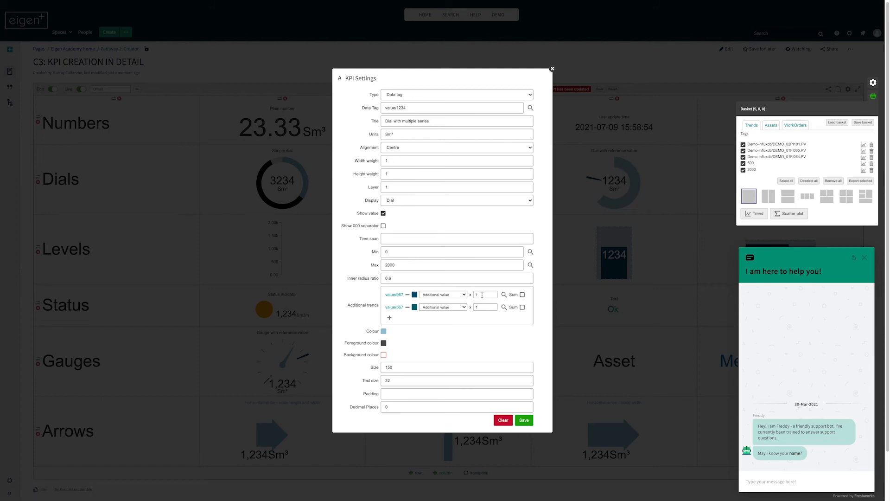
left_click(482, 295)
left_click(481, 320)
left_click(524, 420)
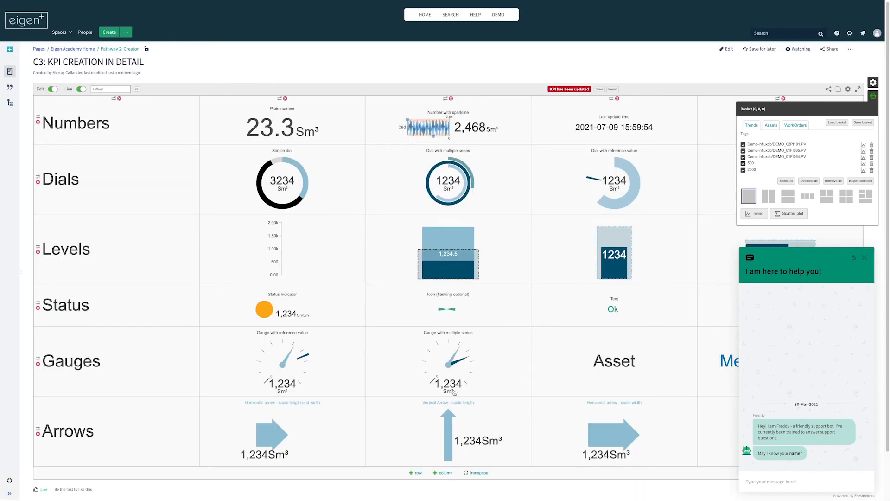
left_click(450, 186)
left_click(478, 295)
key("BackSpace")
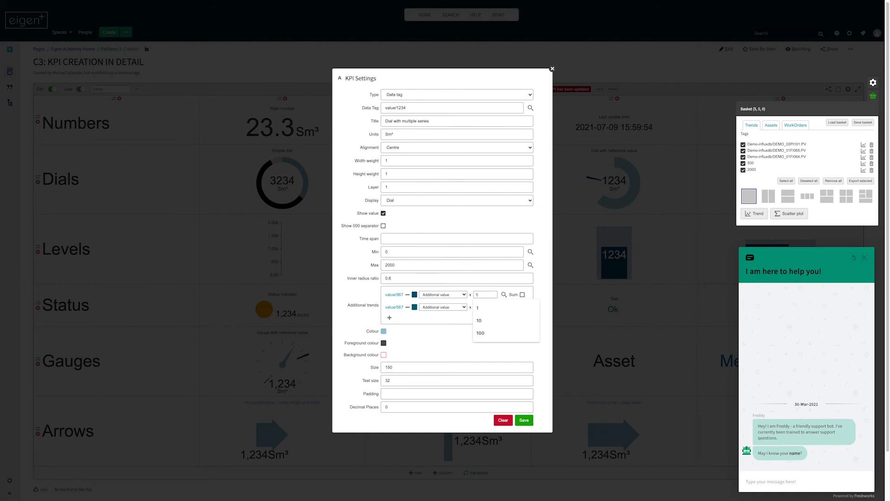
left_click(445, 339)
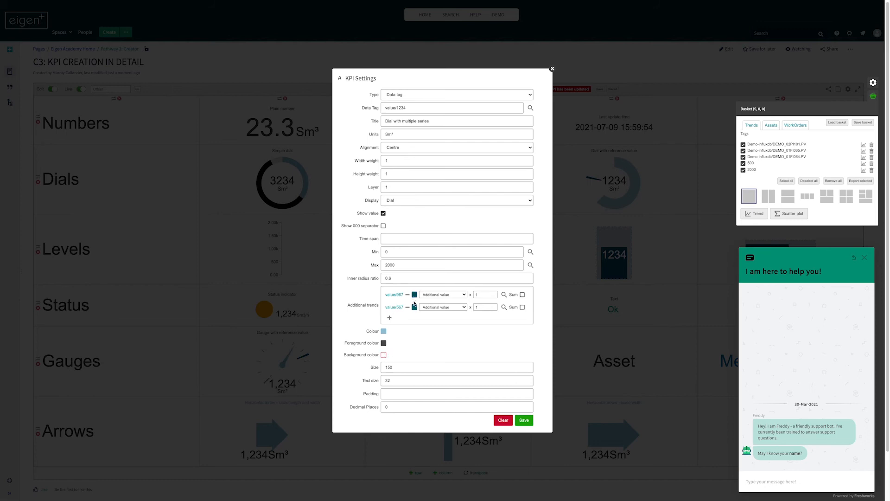
Try an olive background colour and an orange foreground colour for the Dial with multiple series, saving after each change.
left_click(384, 354)
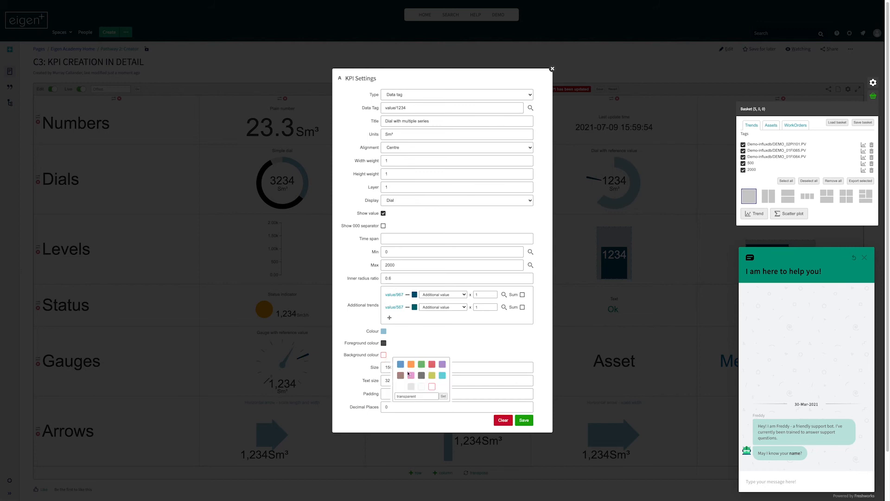
left_click(431, 375)
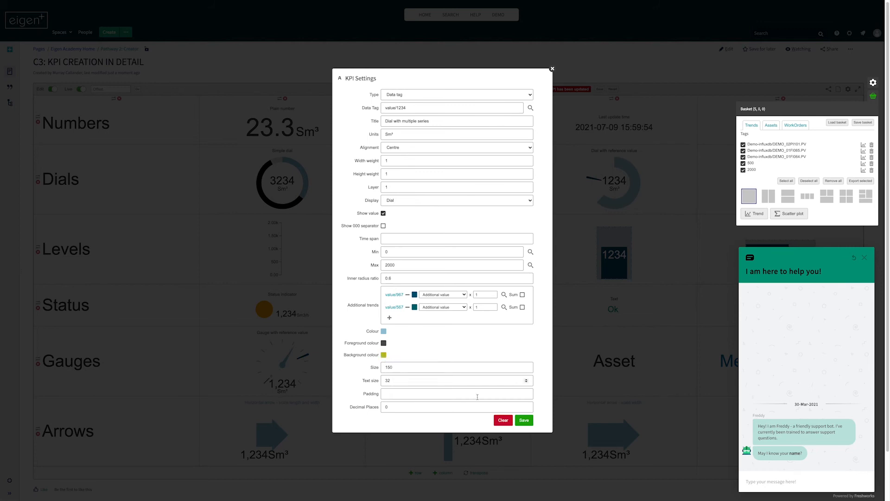
left_click(524, 420)
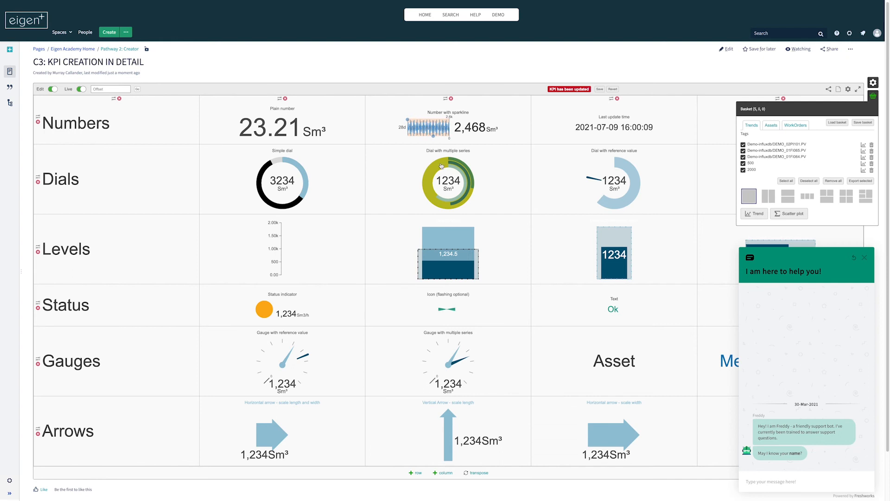
left_click(449, 179)
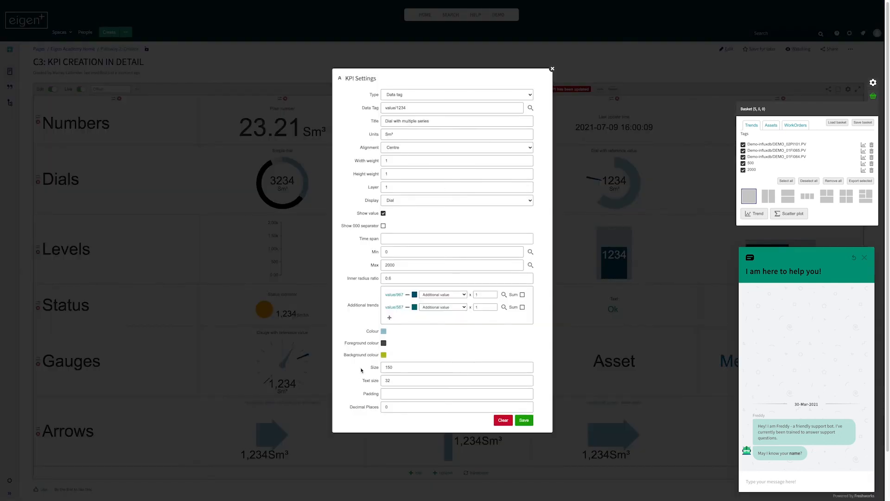
left_click(384, 343)
left_click(412, 356)
left_click(523, 420)
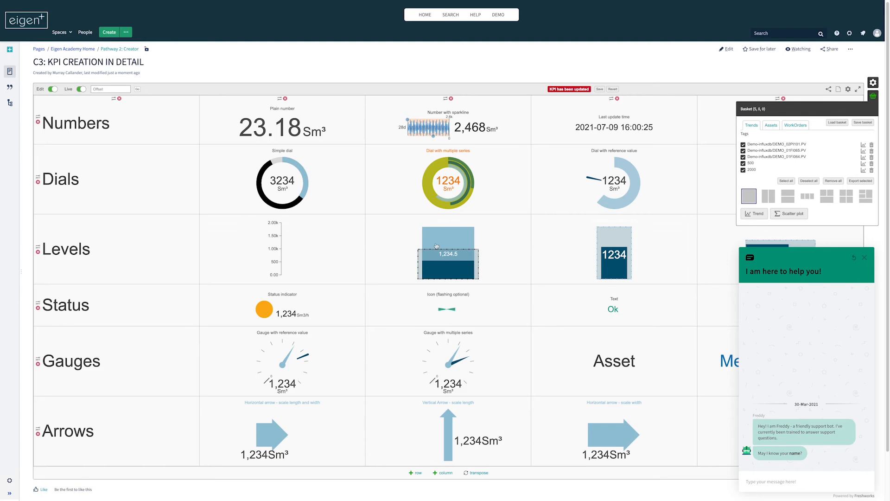
Restore the dark foreground colour and transparent background colour of the Dial with multiple series, and save.
left_click(446, 191)
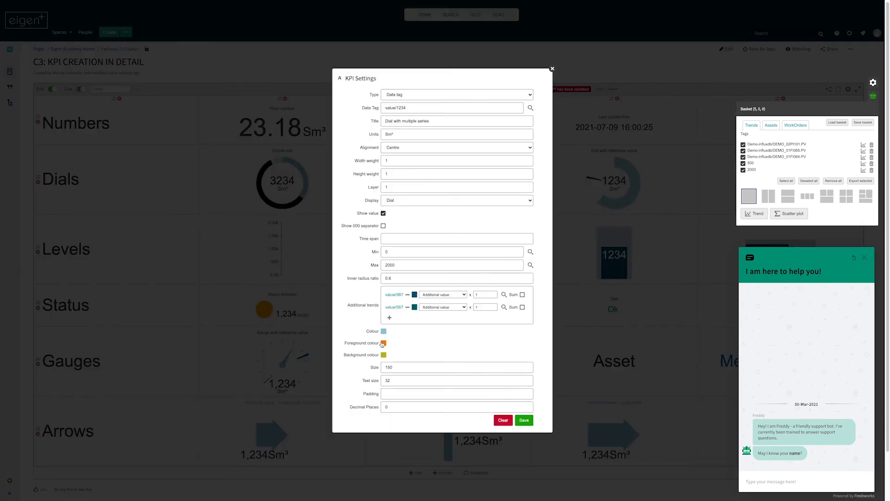
left_click(383, 343)
left_click(420, 362)
left_click(383, 355)
left_click(433, 391)
left_click(524, 420)
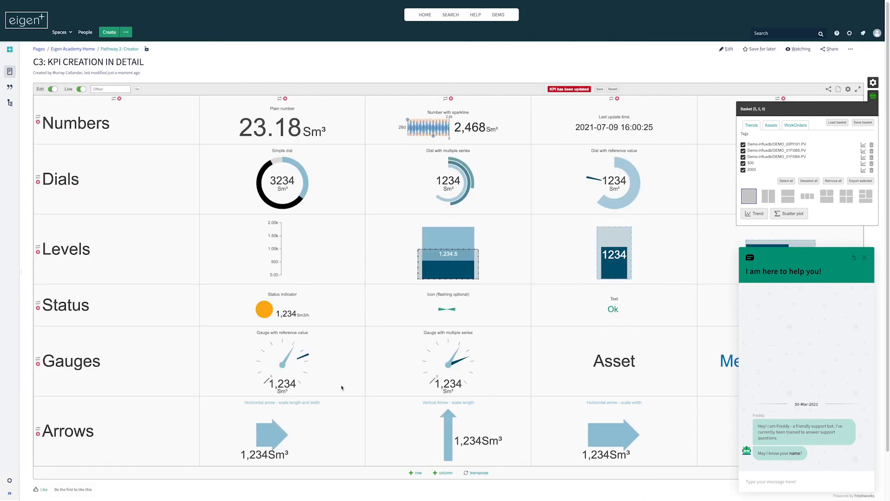
Examine the additional trend type options of the Dial with reference value, leaving its settings unsaved.
double_click(620, 185)
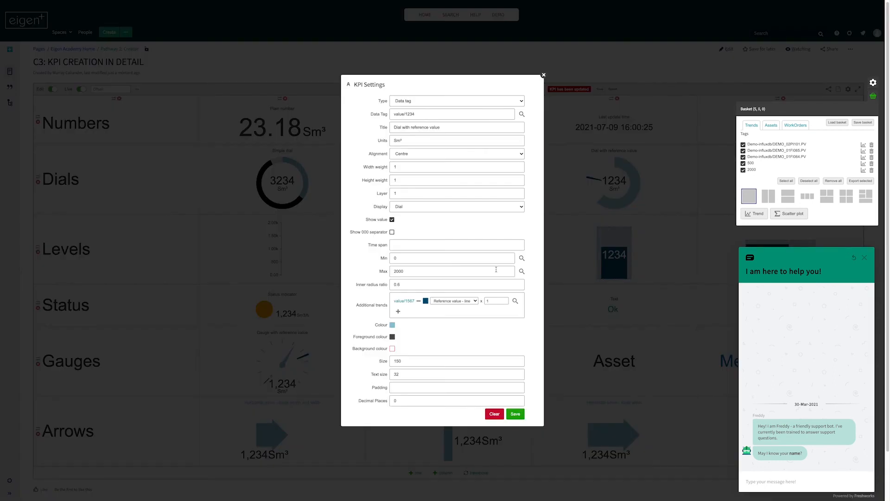
left_click(474, 301)
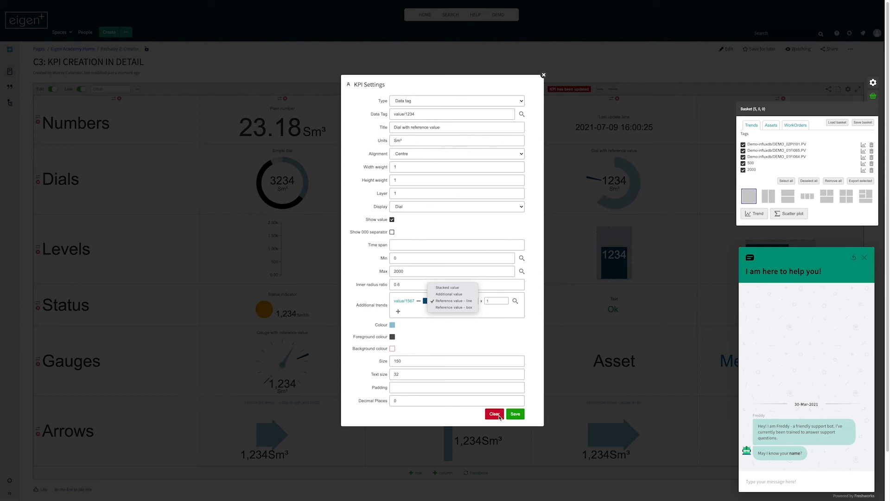
left_click(544, 76)
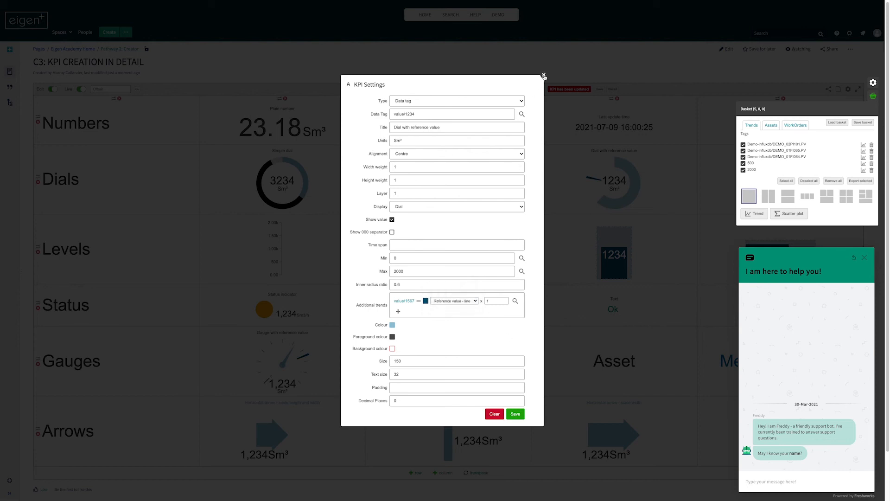
Try the Reference value - line type for both additional trends of the Dial with multiple series, and save.
left_click(458, 179)
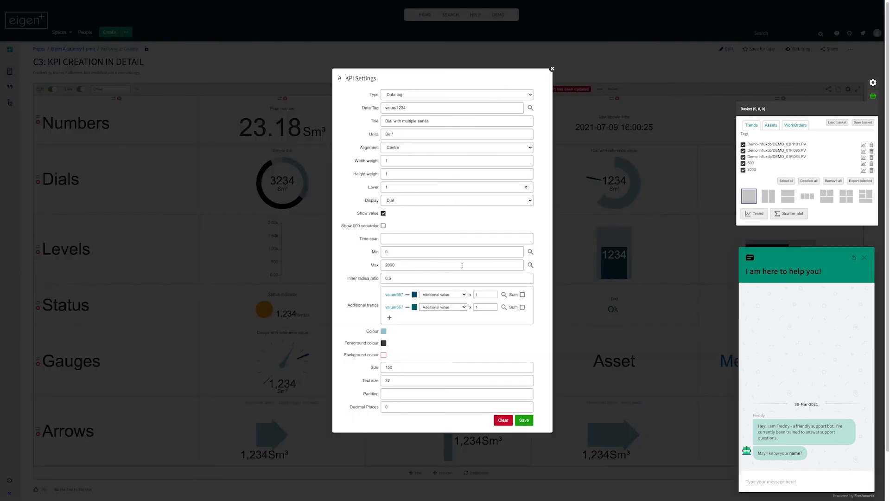
left_click(464, 306)
left_click(445, 314)
left_click(463, 295)
left_click(443, 302)
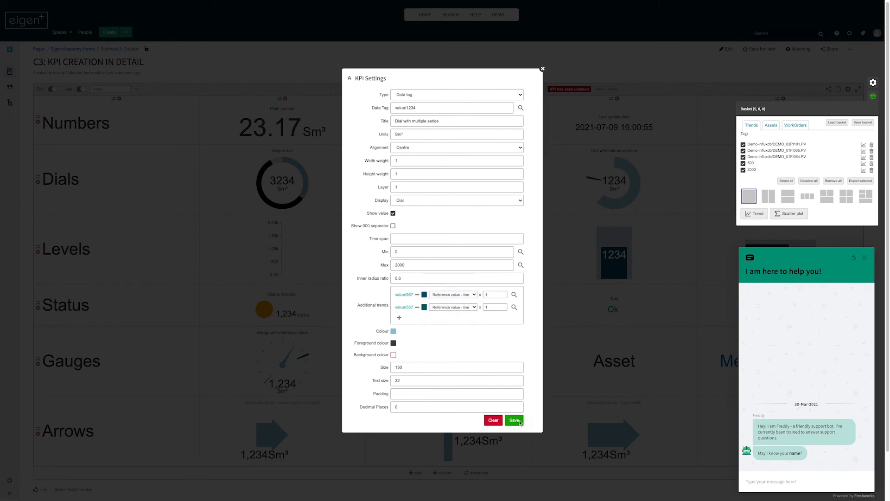
left_click(515, 420)
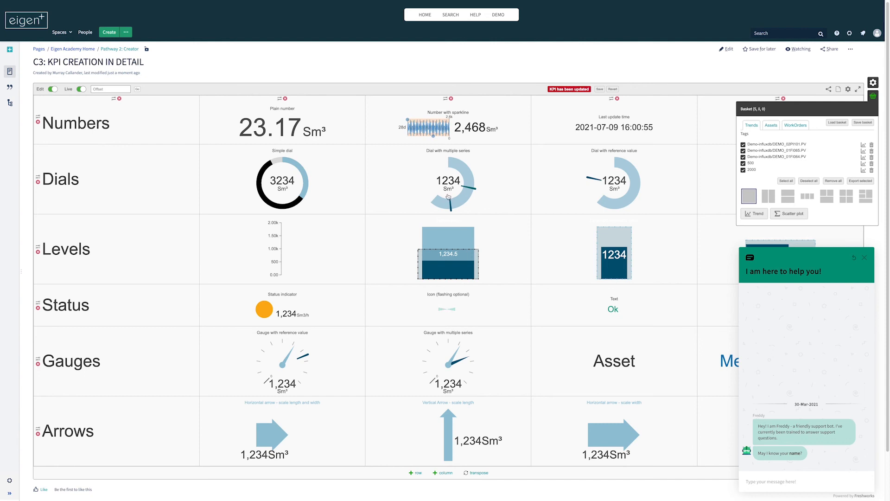
Set the inner radius ratio of the Gauge with reference value to 0.3 and save, keeping its Gauge display type.
left_click(285, 367)
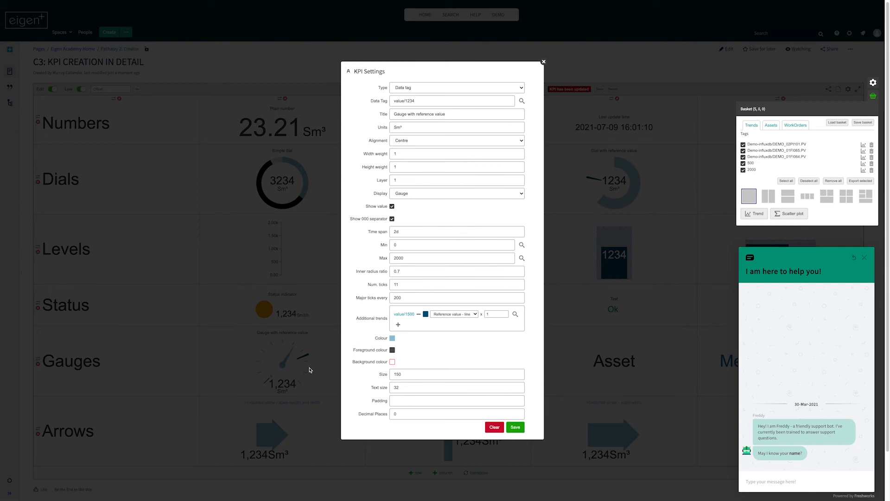
left_click(423, 195)
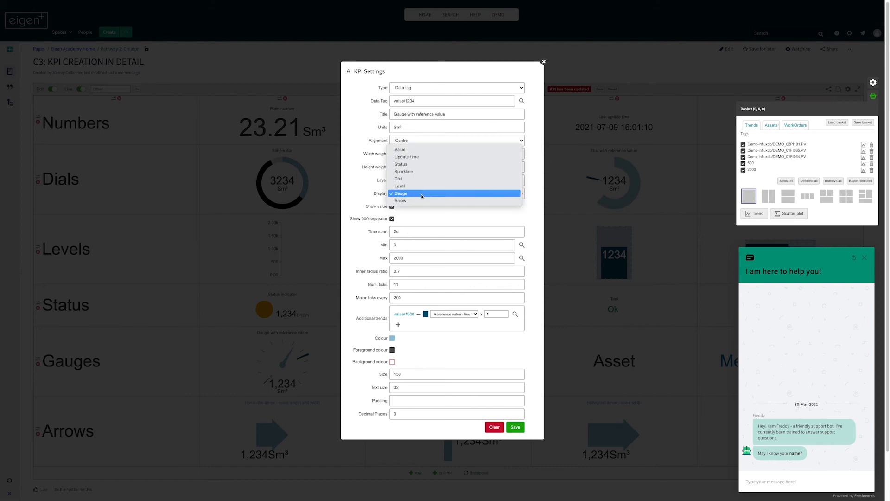
left_click(361, 198)
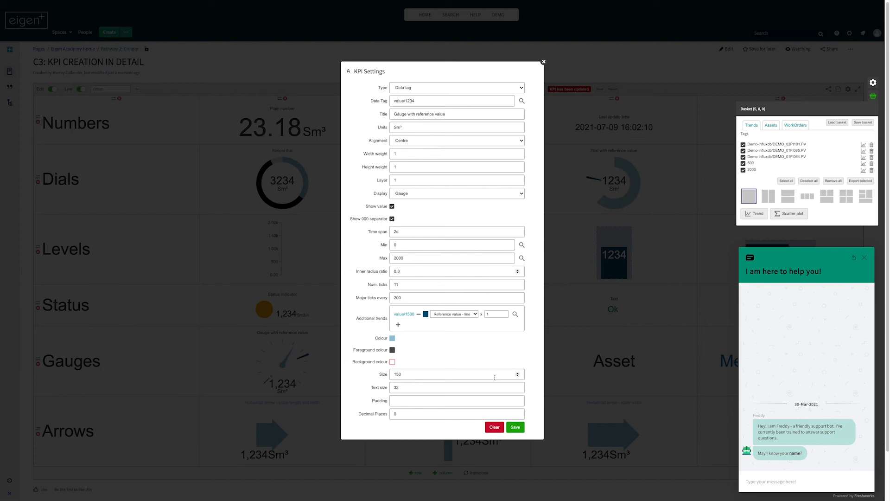
left_click(515, 427)
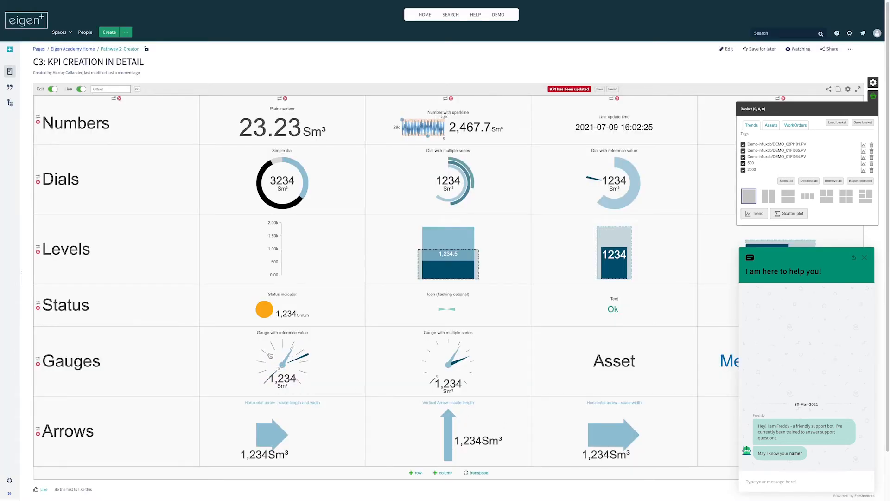
Try a much higher number of ticks for the Gauge with reference value, then restore it to 11, saving each change.
left_click(270, 355)
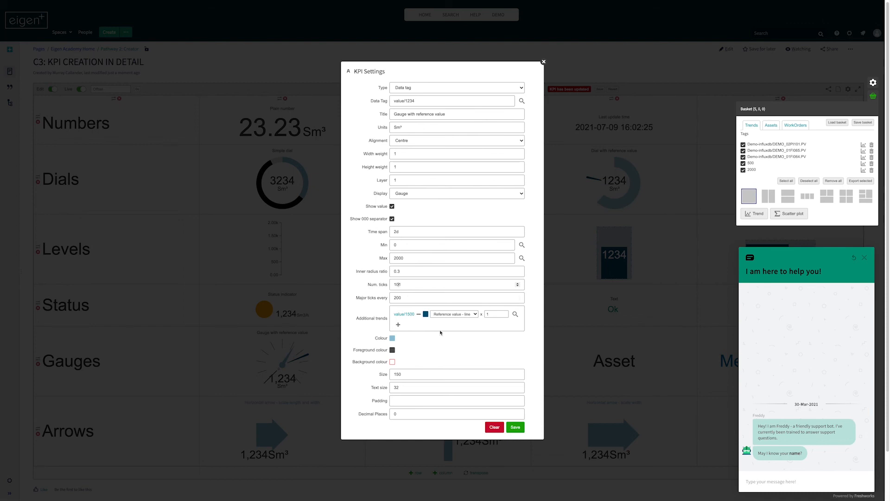
left_click(523, 431)
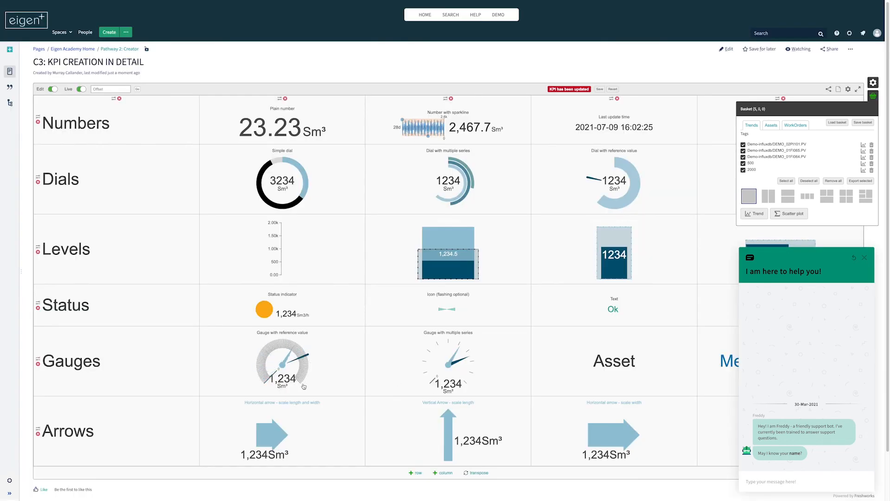
left_click(274, 351)
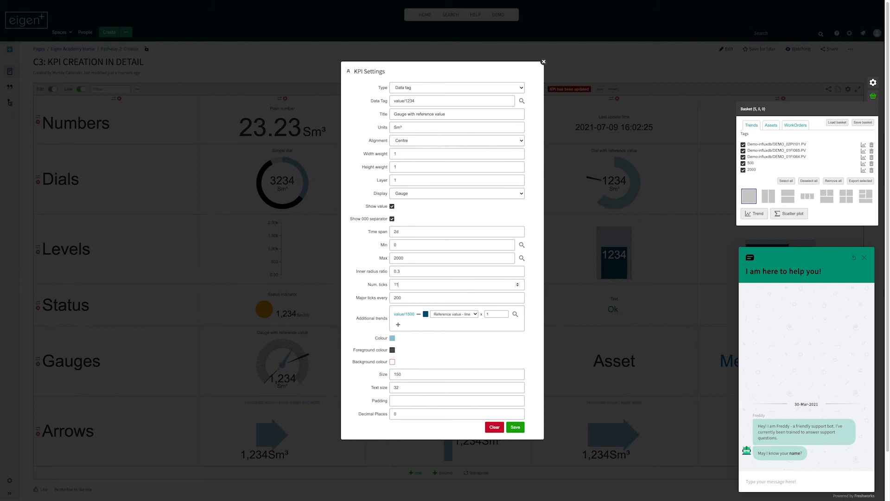
left_click(516, 427)
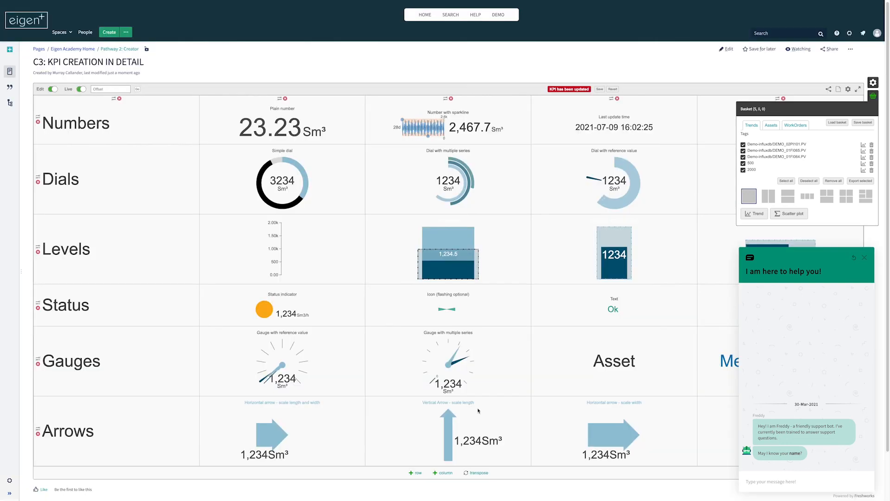
Set the text size of the Gauge with reference value to 22 and save the settings.
left_click(291, 367)
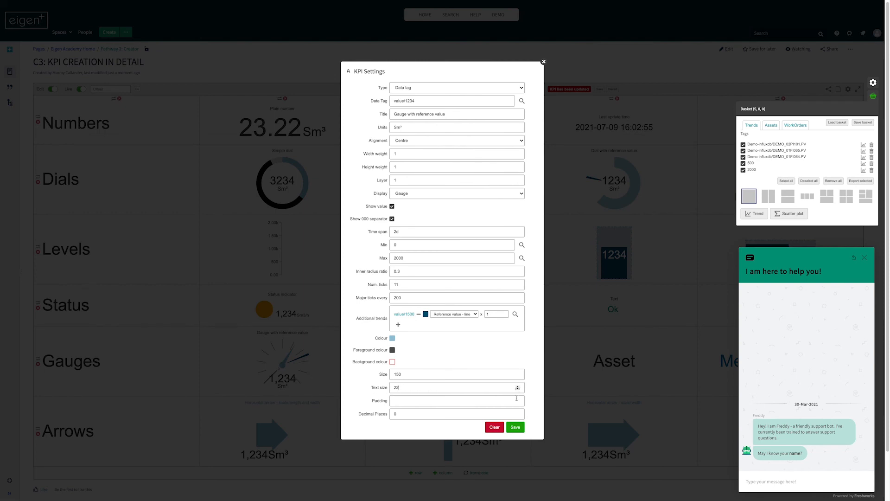
left_click(521, 429)
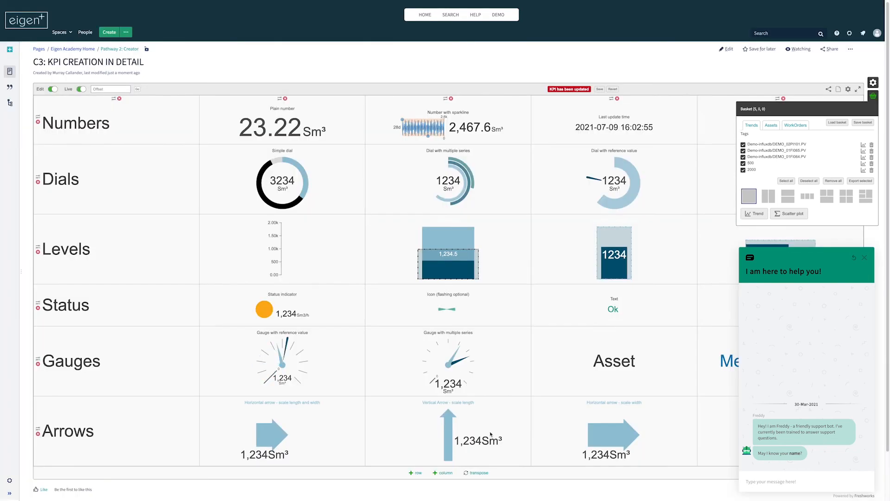
Examine the additional trend types of the Gauge with reference value and compare them with the Gauge with multiple series settings.
left_click(283, 369)
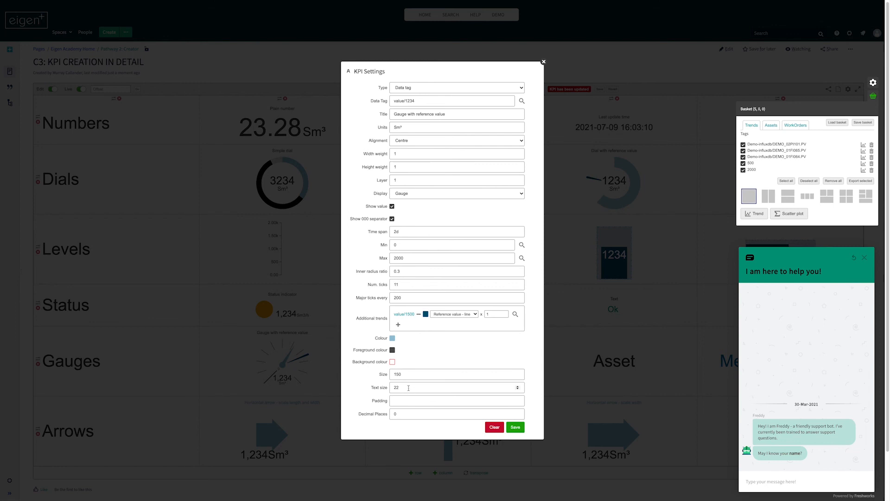
left_click(402, 412)
left_click(472, 315)
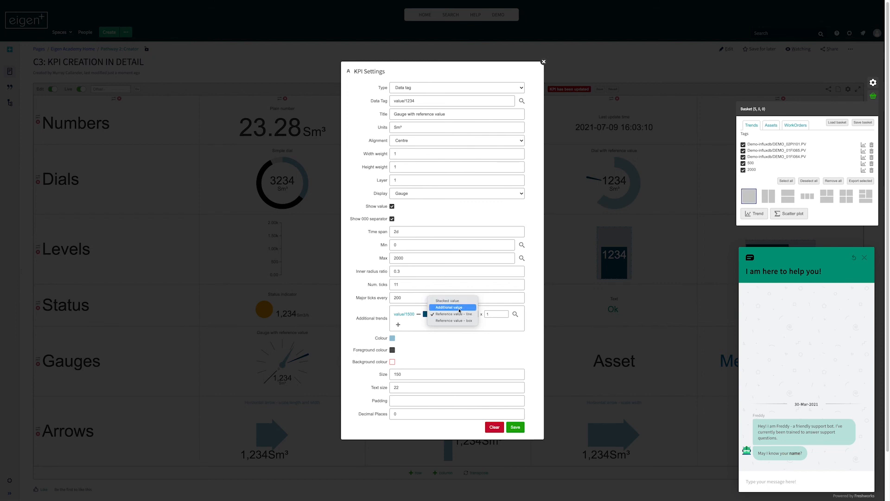
left_click(544, 63)
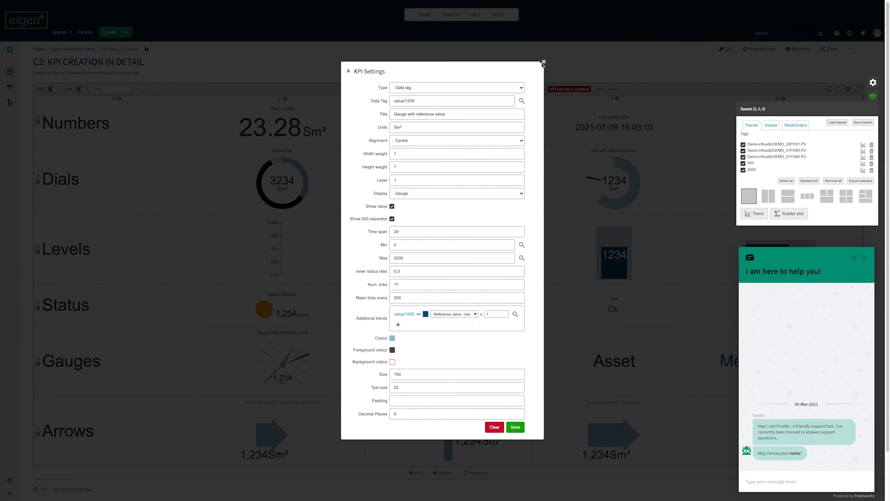
left_click(544, 63)
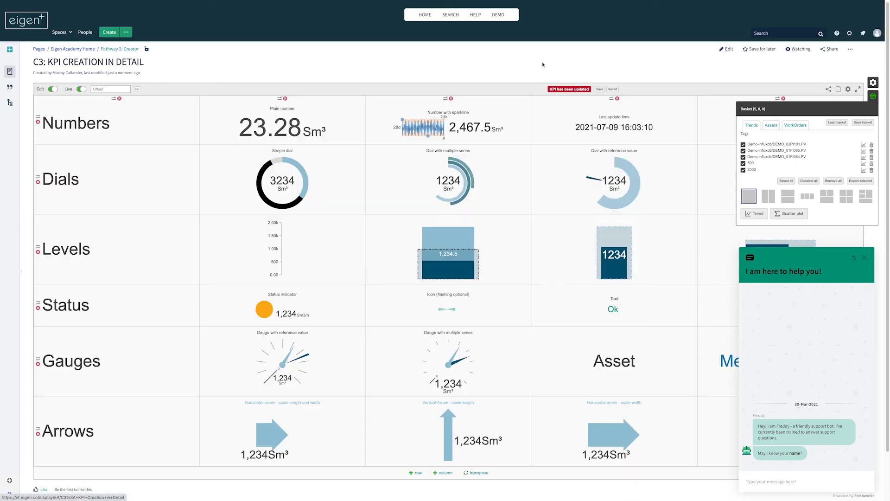
left_click(453, 368)
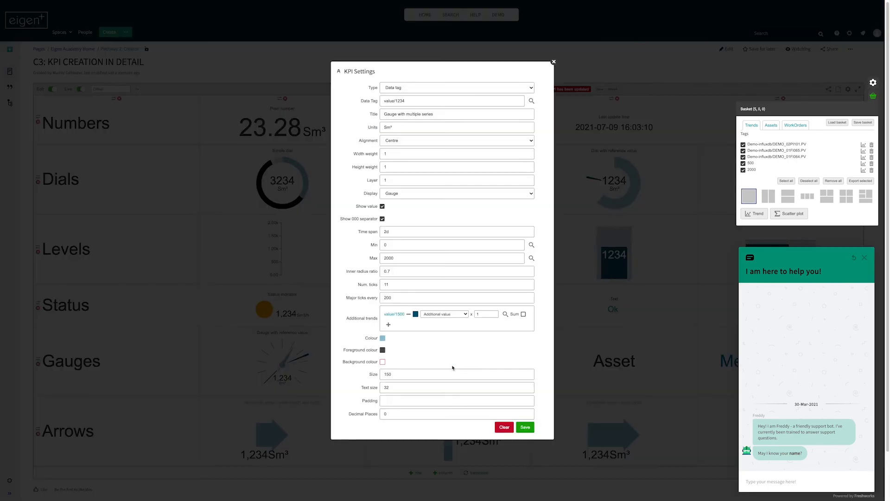
left_click(553, 62)
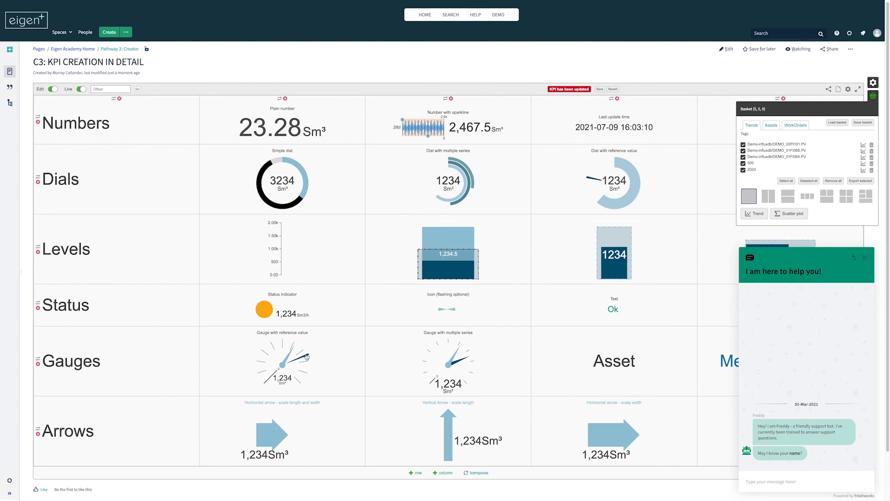
left_click(288, 365)
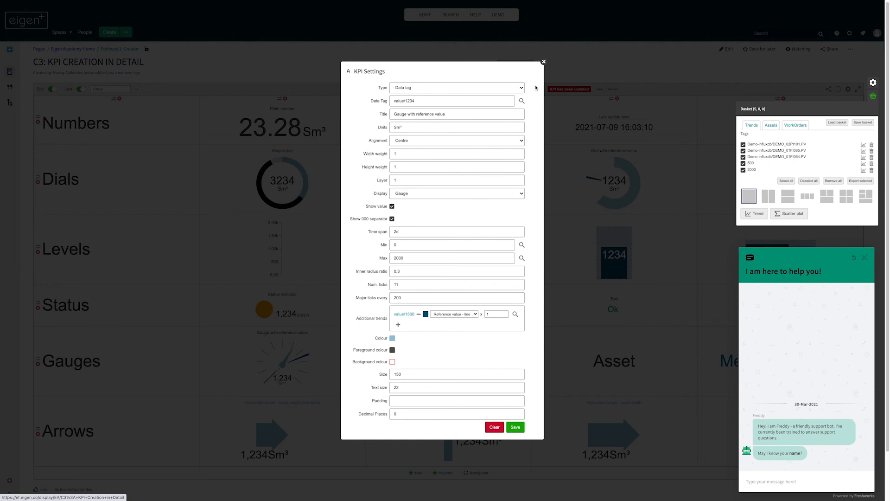
left_click(544, 62)
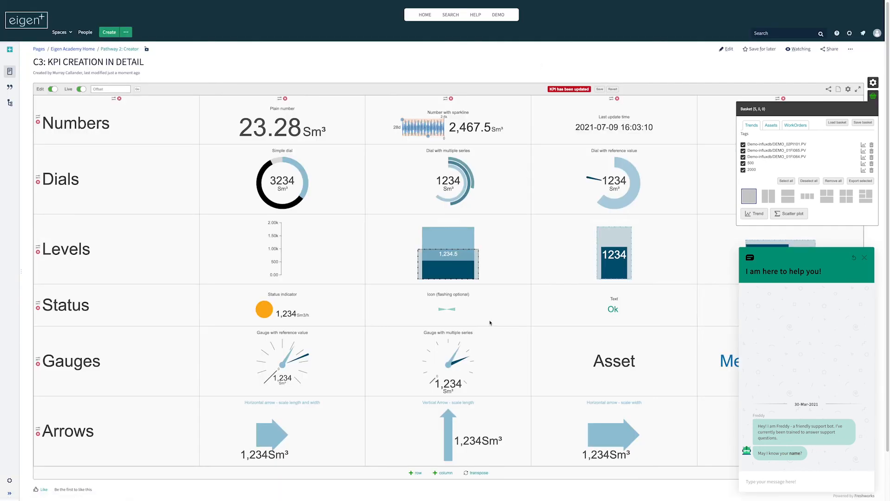
Examine the display and orientation options of the horizontal arrow that scales in length and width.
left_click(275, 437)
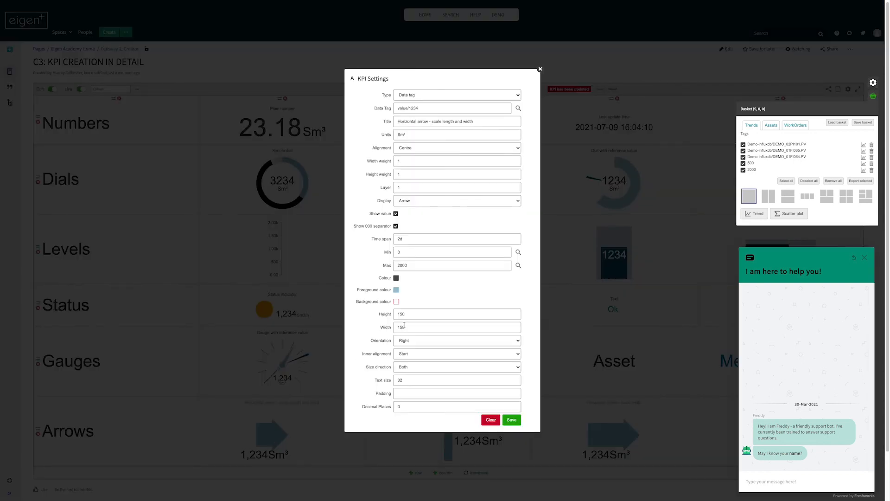
left_click(433, 203)
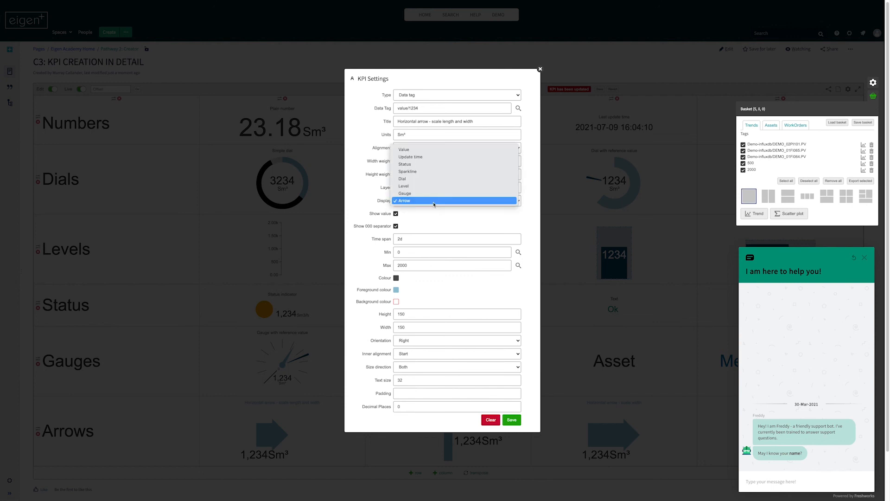
left_click(433, 202)
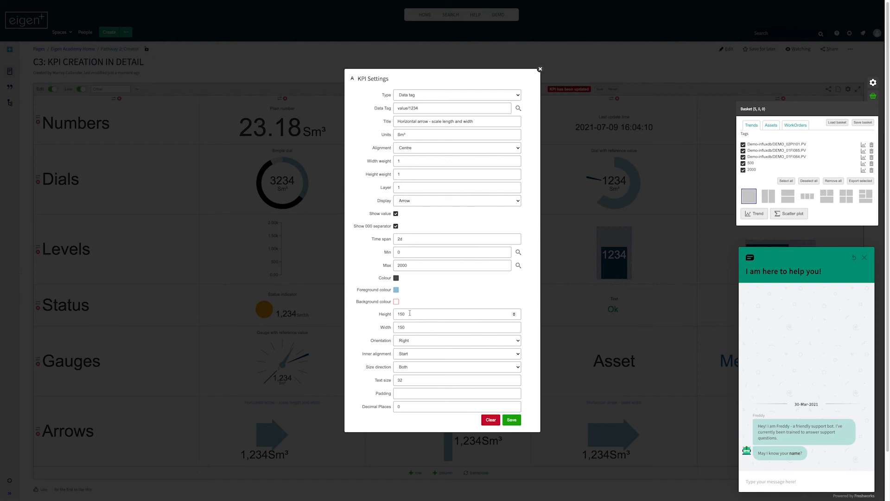
left_click(423, 341)
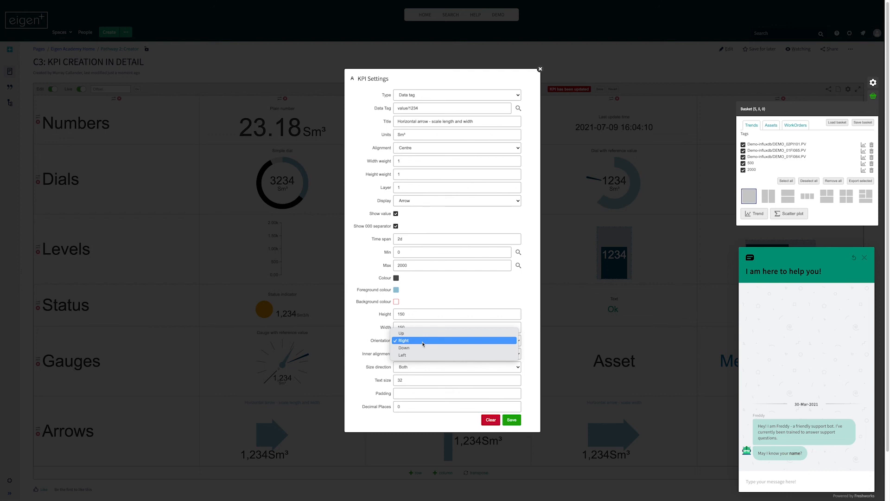
left_click(423, 343)
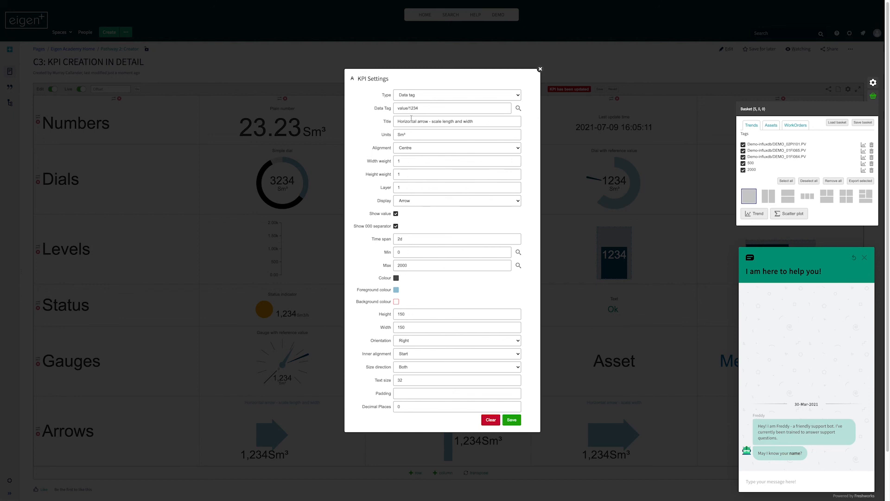
Try data tags value/2000 and value/4000 for the horizontal length-and-width arrow, then restore value/1234, saving each change.
left_click_drag(409, 108, 419, 108)
type("2000")
left_click(512, 420)
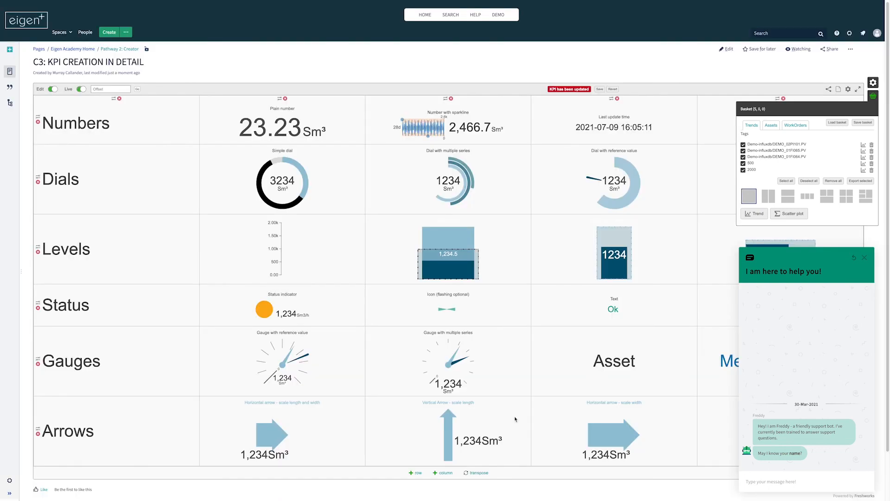
left_click(279, 438)
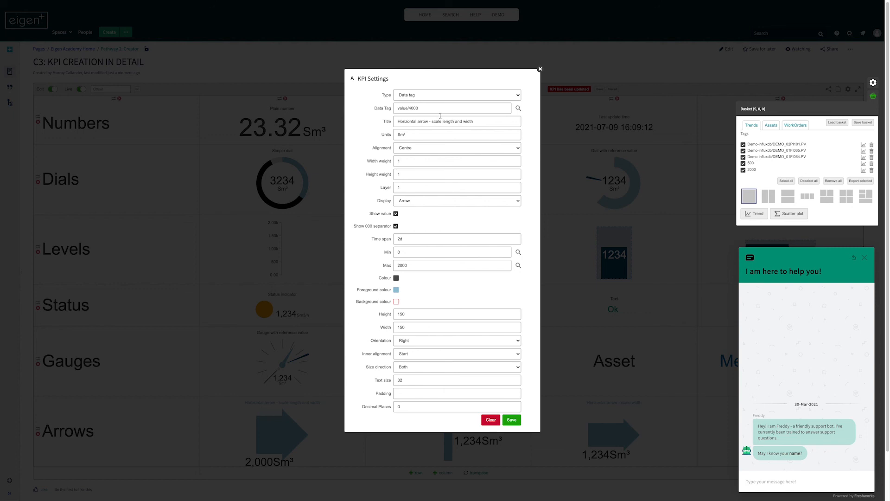
left_click(516, 423)
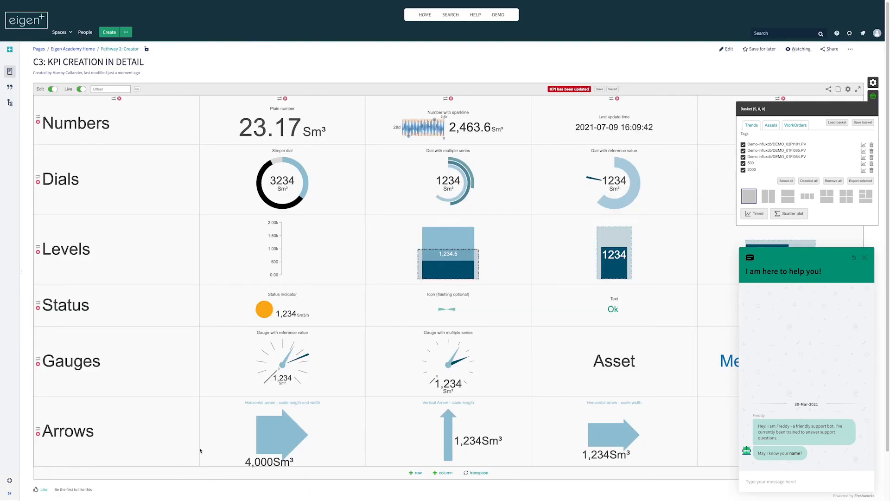
double_click(273, 436)
double_click(414, 109)
type("1234")
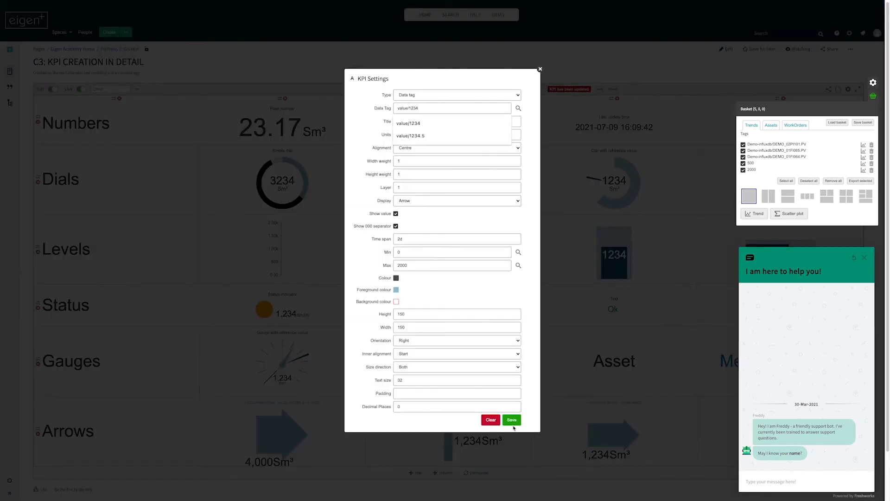
left_click(512, 420)
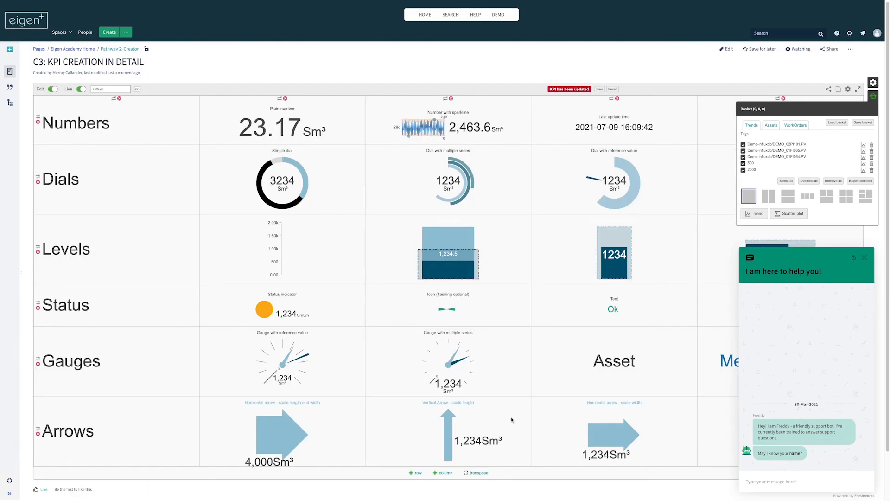
Try the data tag value/10 for the vertical arrow that scales in length, and save the KPI settings.
double_click(450, 437)
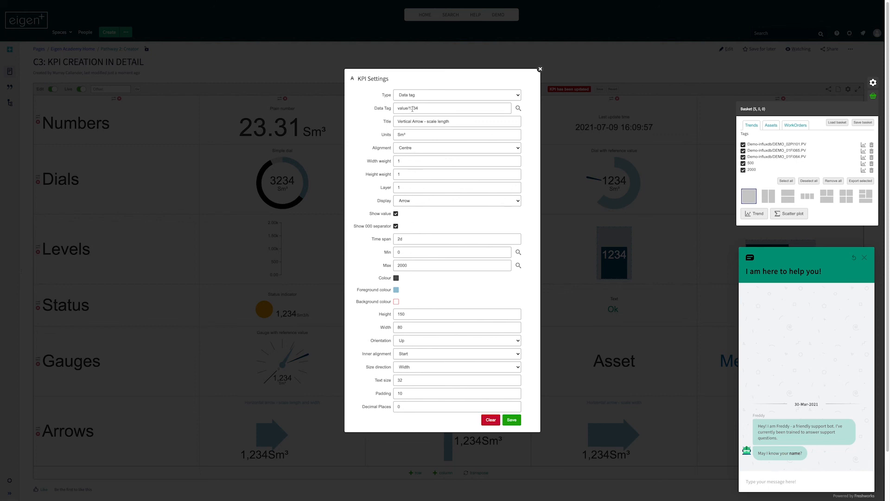
left_click_drag(411, 109, 421, 109)
type("0")
left_click(423, 123)
left_click(512, 421)
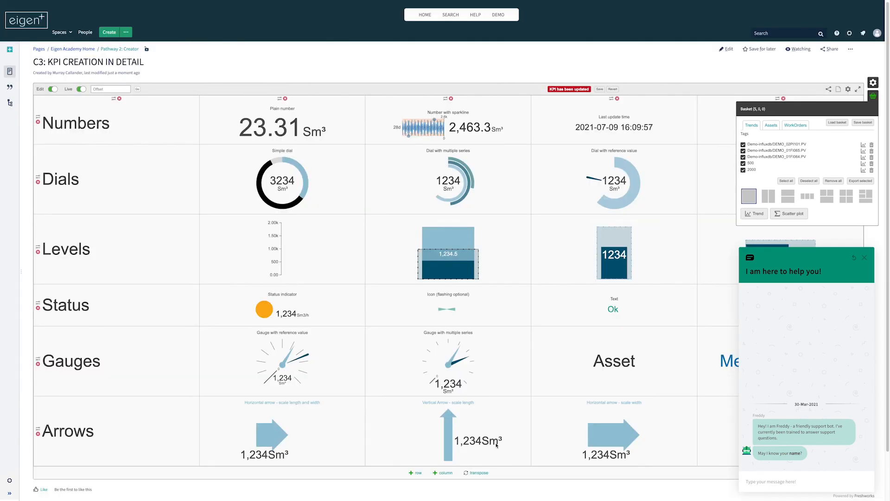
Change the vertical length-scaling arrow's data tag to value/2000 and save it.
left_click(449, 430)
left_click_drag(410, 110, 419, 108)
type("2000")
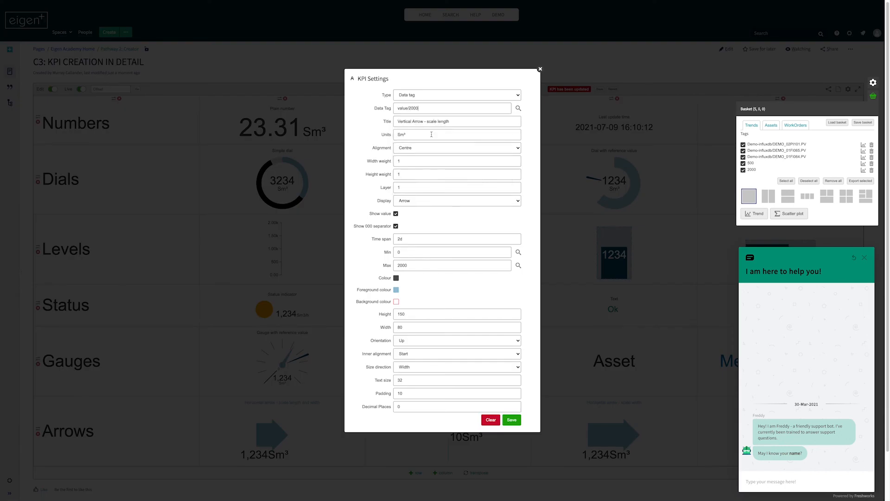
key("Return")
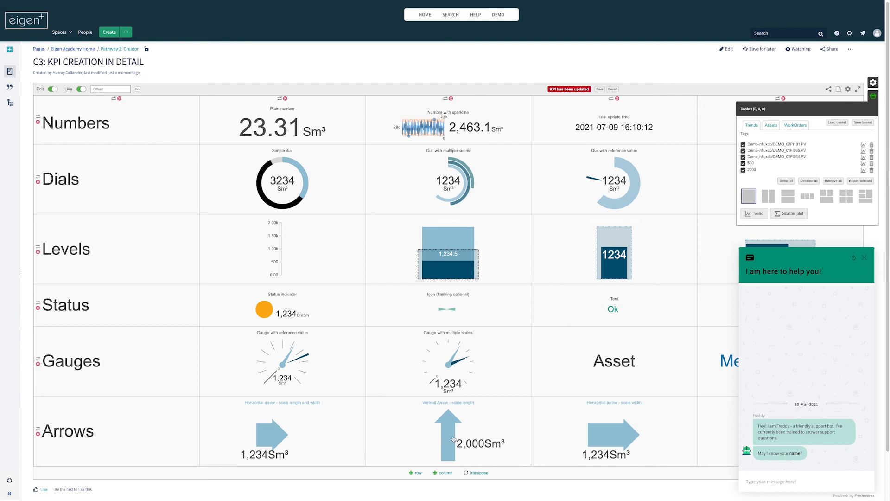
Set the vertical length-scaling arrow's data tag to value/1234.5 and save the settings.
left_click(453, 439)
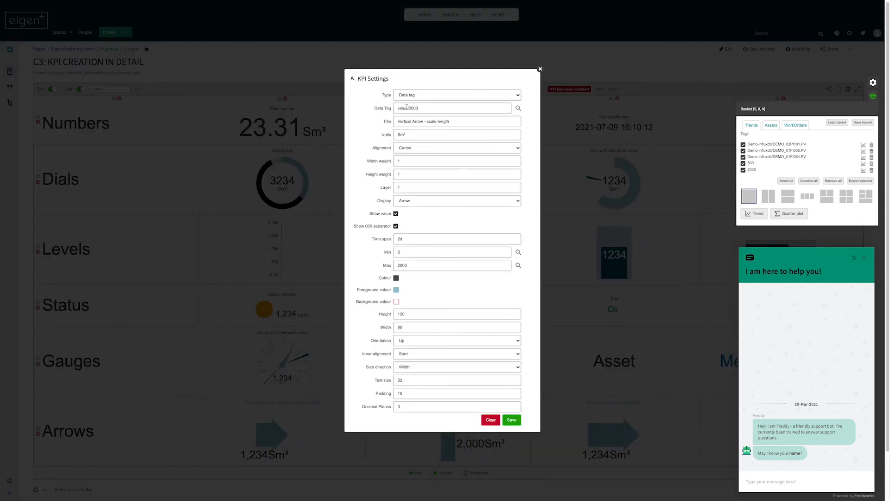
left_click_drag(410, 107, 422, 108)
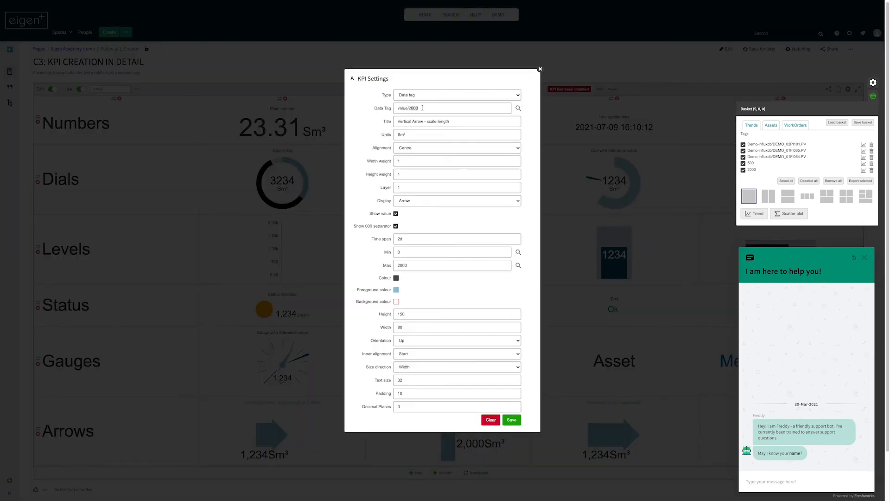
type("1234.5")
left_click(446, 136)
left_click(512, 420)
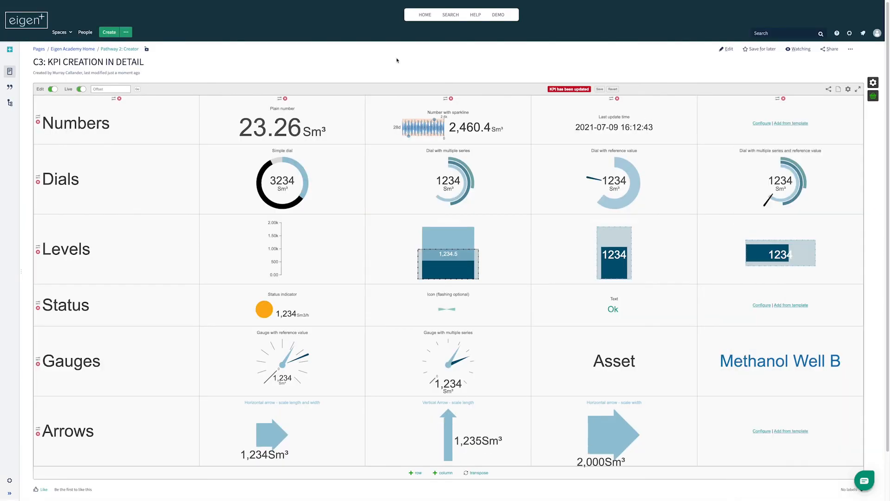